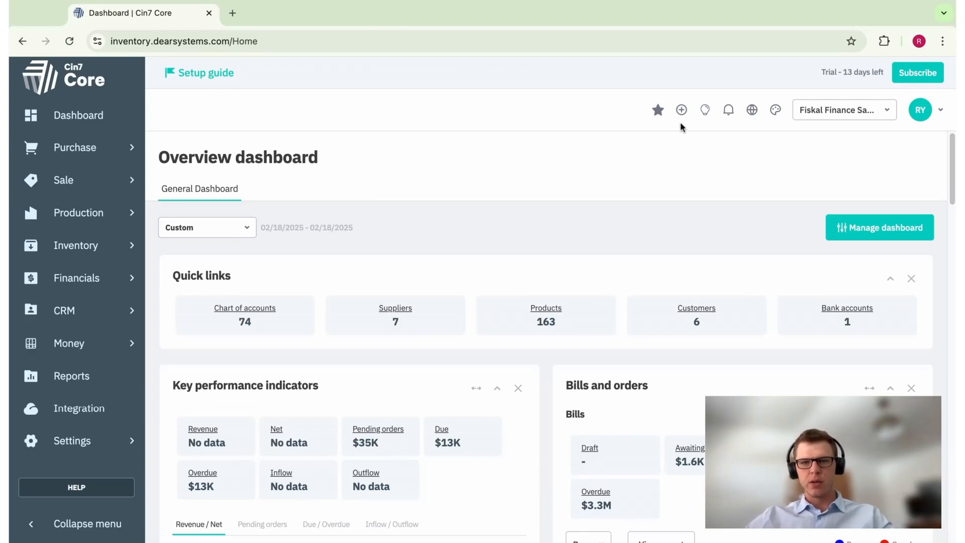
left_click(681, 111)
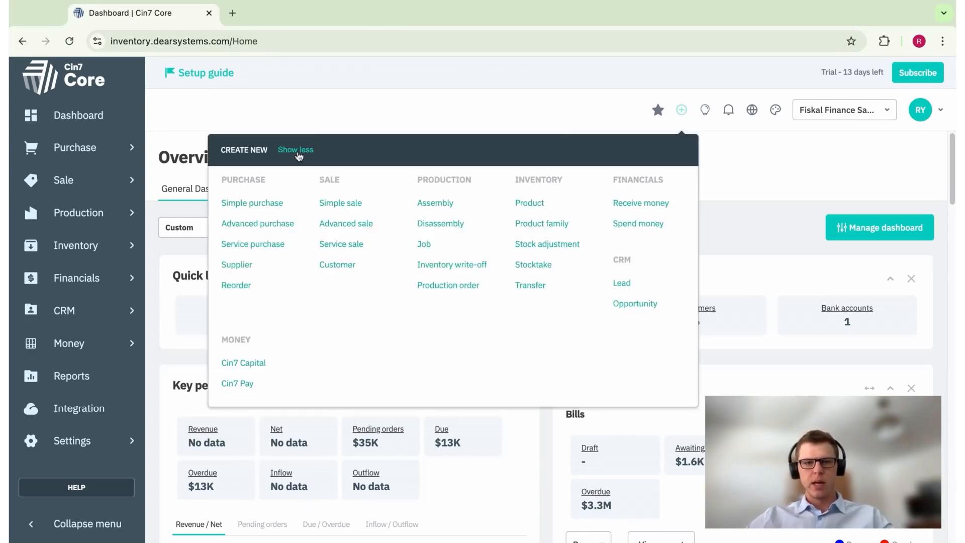
left_click(296, 150)
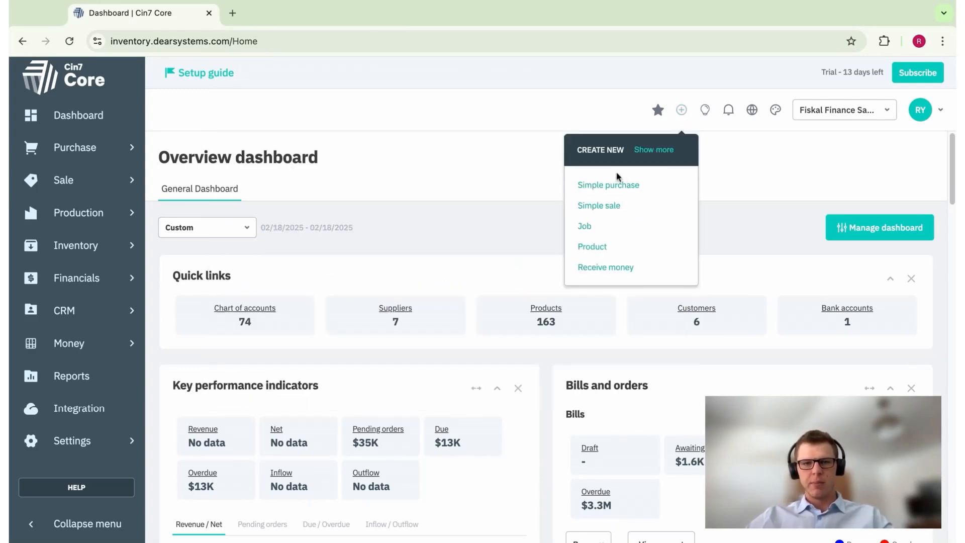
left_click(643, 151)
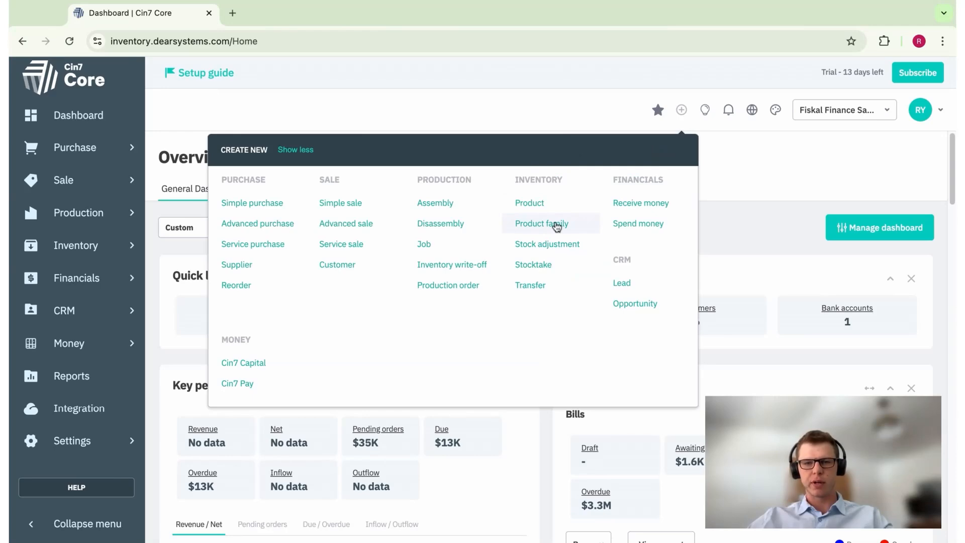
left_click(323, 131)
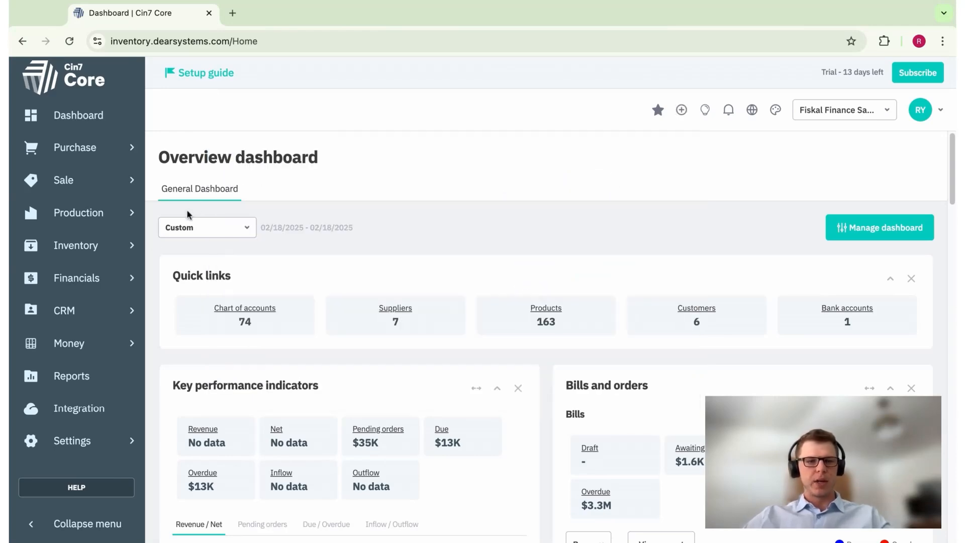
Open the list of product families in the inventory and start a new product family.
left_click(89, 247)
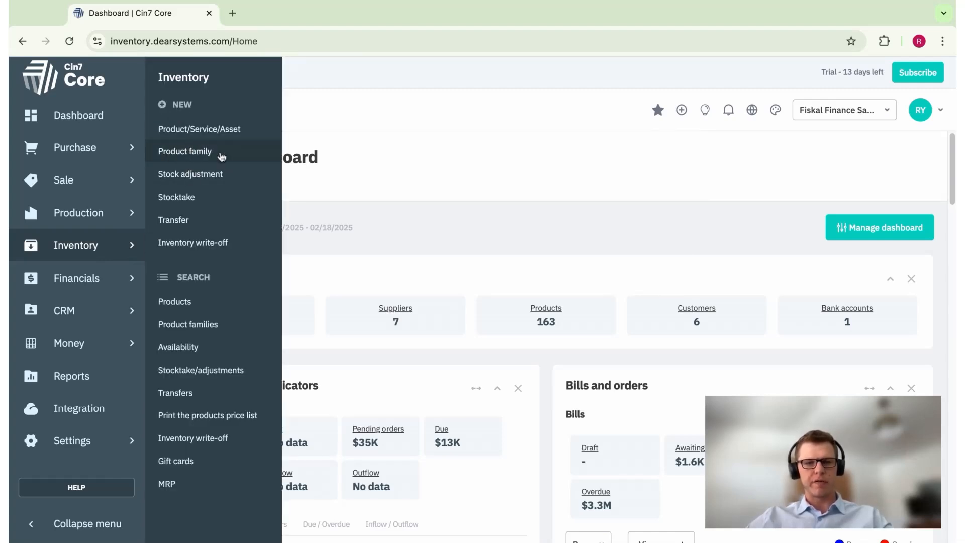
left_click(182, 326)
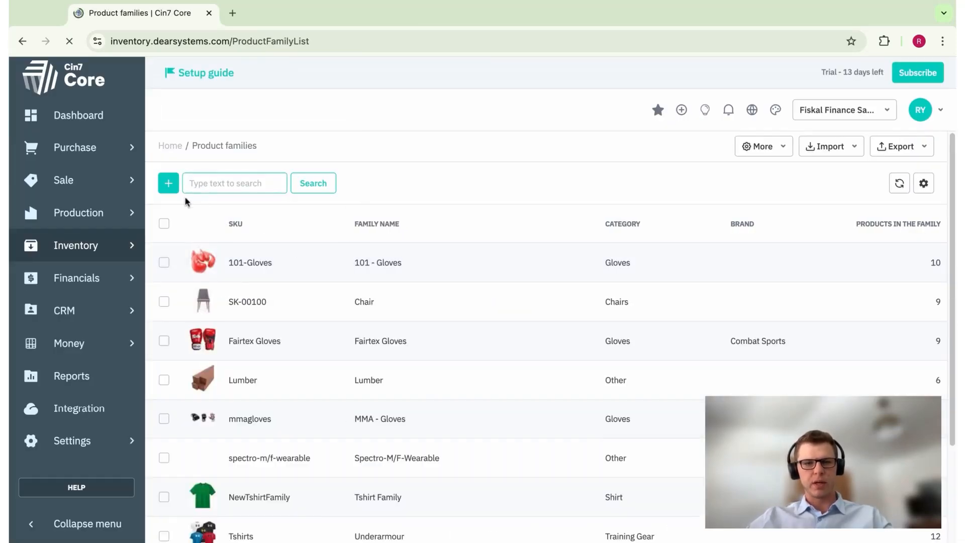
left_click(169, 186)
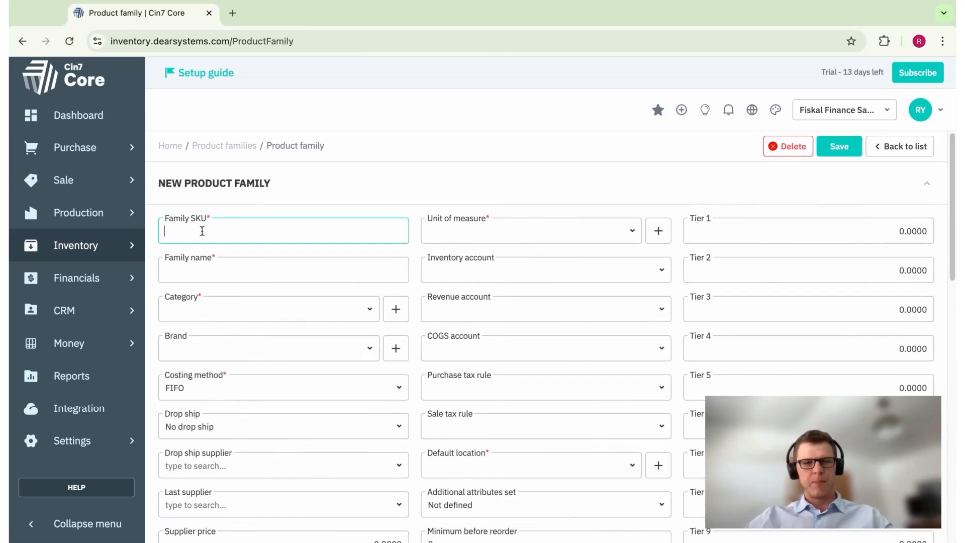
left_click(327, 194)
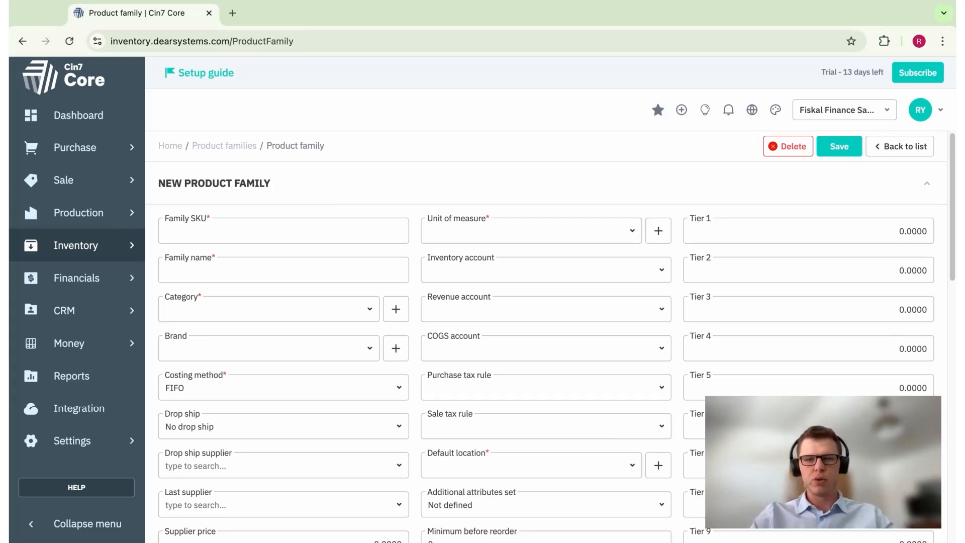
Enter FAM-HOP as the family SKU and Hop Family as the family name.
left_click(262, 232)
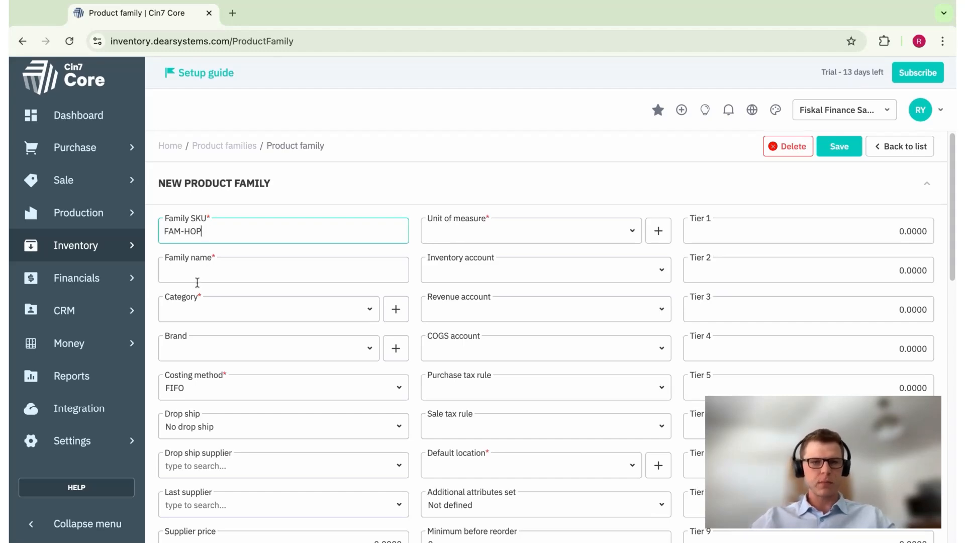
left_click(208, 270)
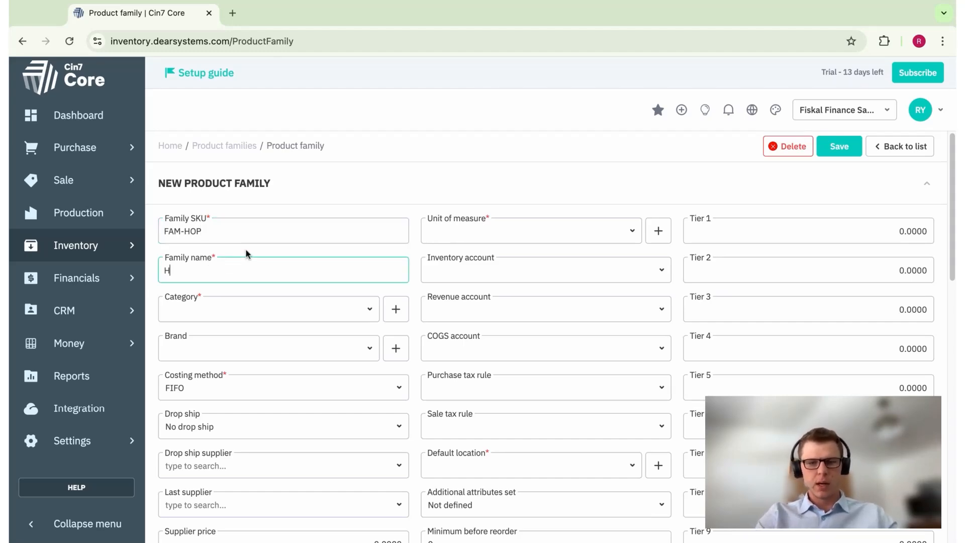
type("Hop Famil")
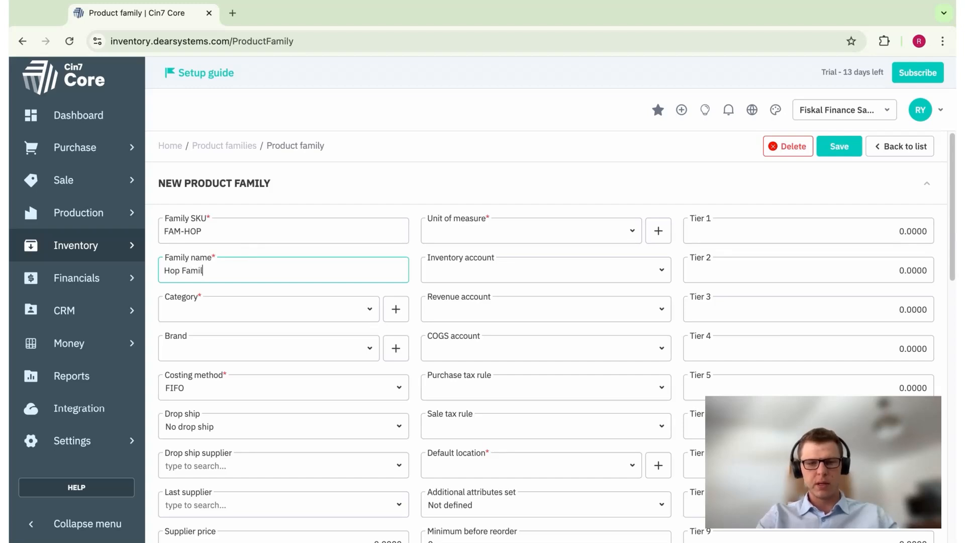
type("y")
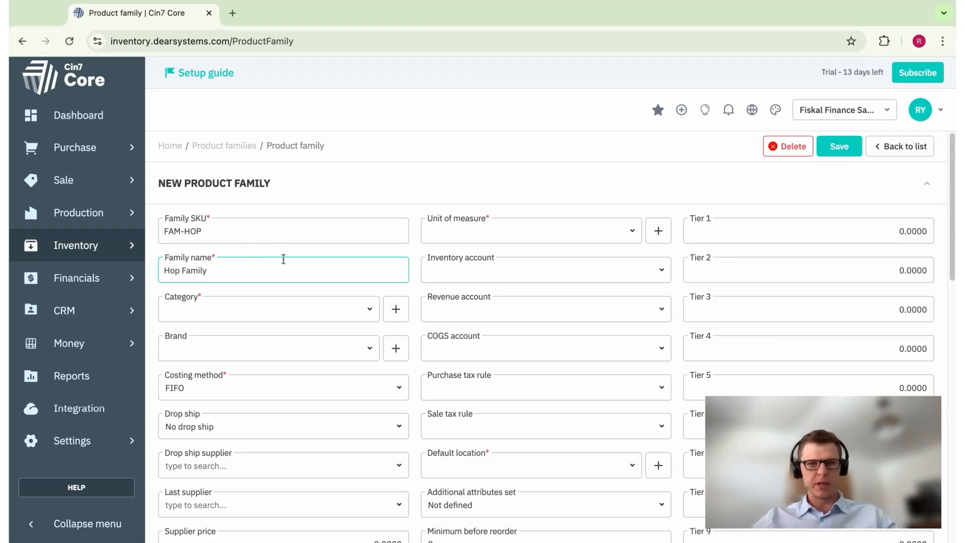
left_click(417, 272)
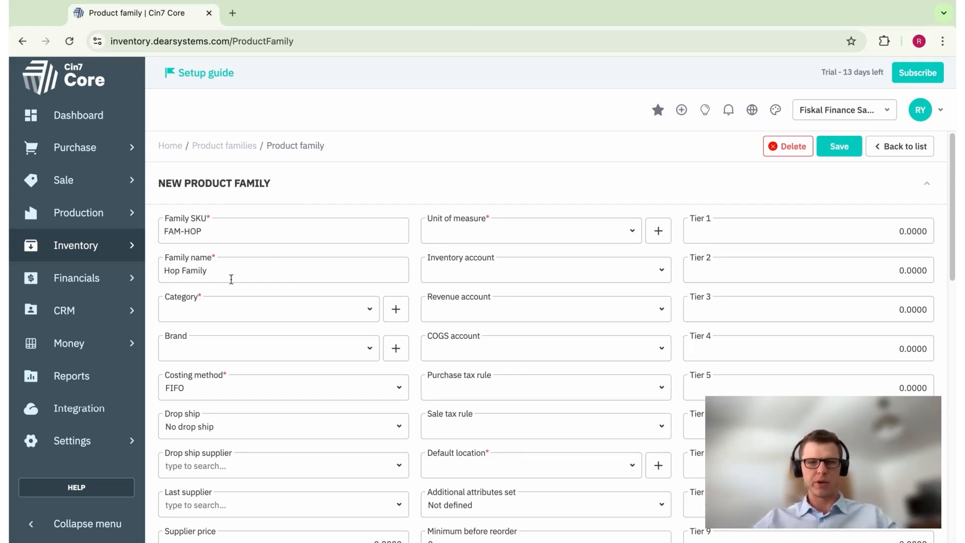
Assign the new product family to the existing Hops category.
left_click(369, 310)
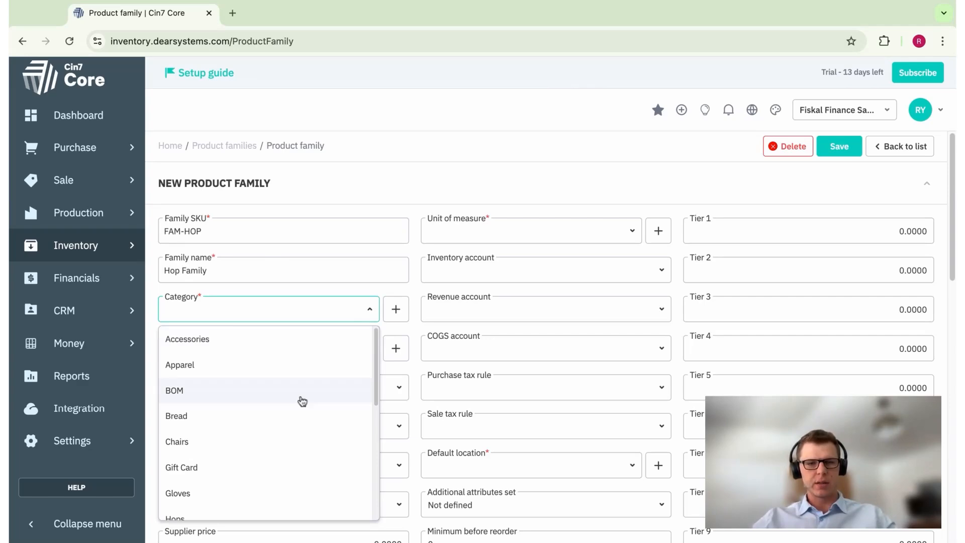
scroll(268, 435, "down", 1)
scroll(268, 436, "down", 1)
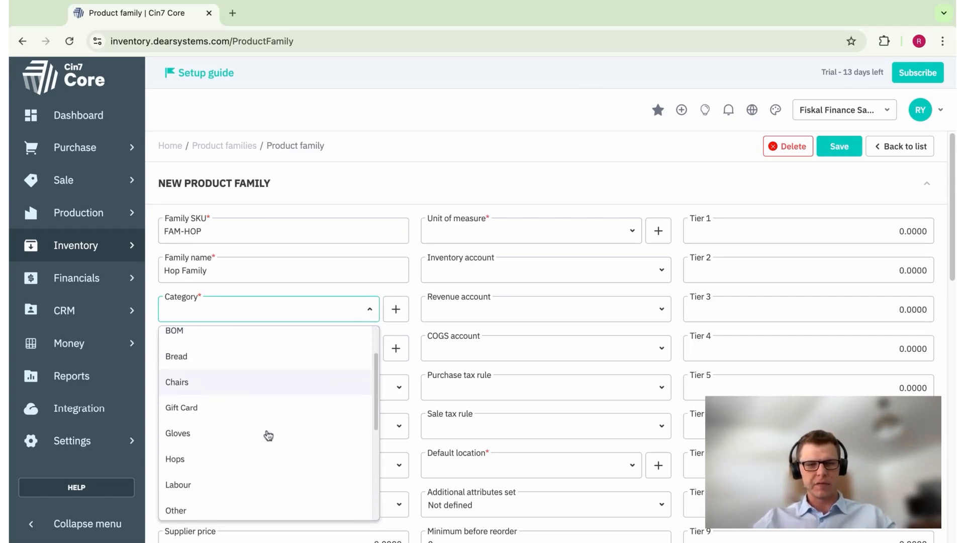
left_click(185, 460)
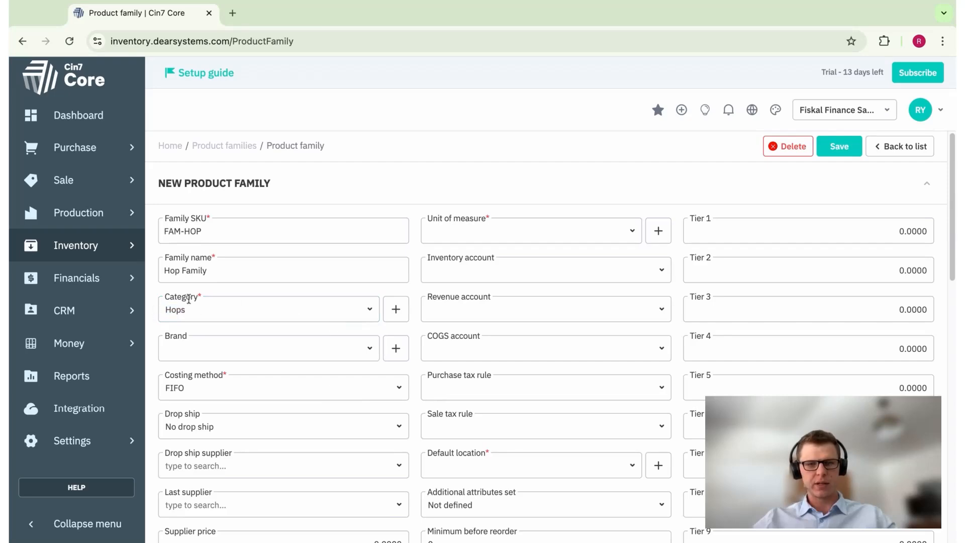
left_click(396, 309)
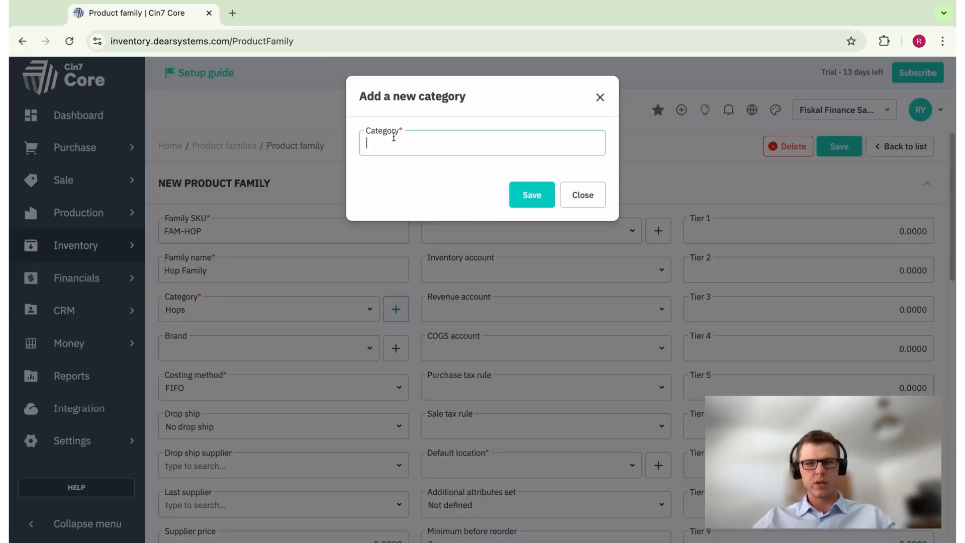
left_click(581, 202)
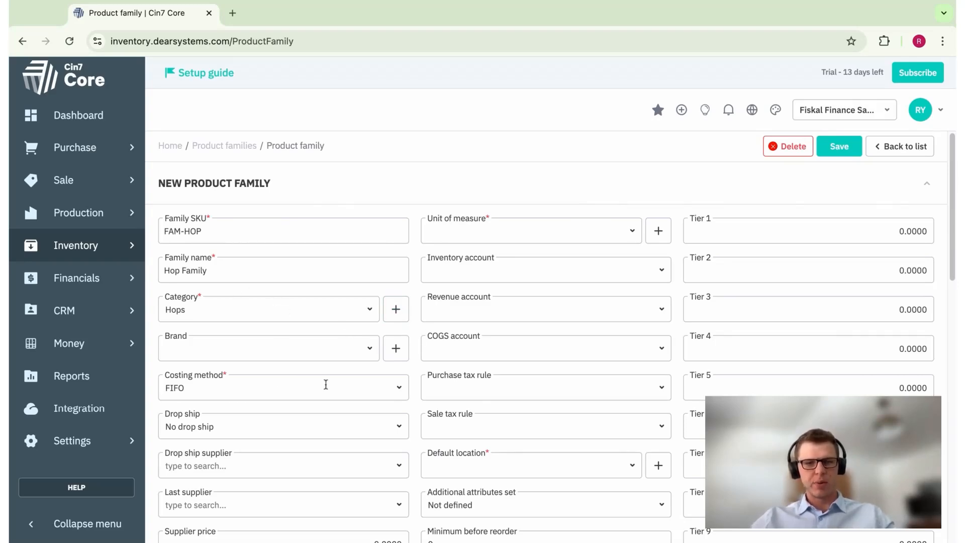
Set the product family's Option 1 label to Variety.
scroll(412, 334, "down", 3)
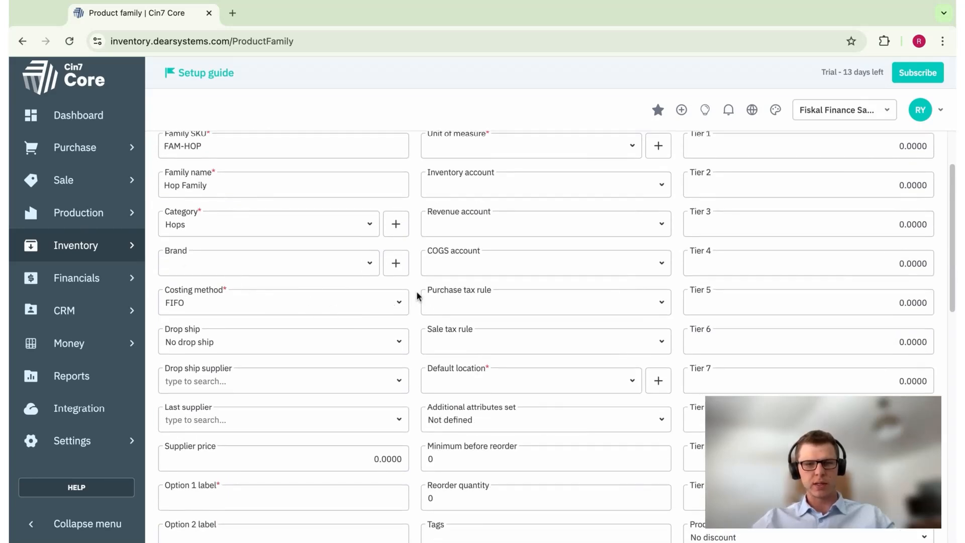
scroll(417, 292, "down", 2)
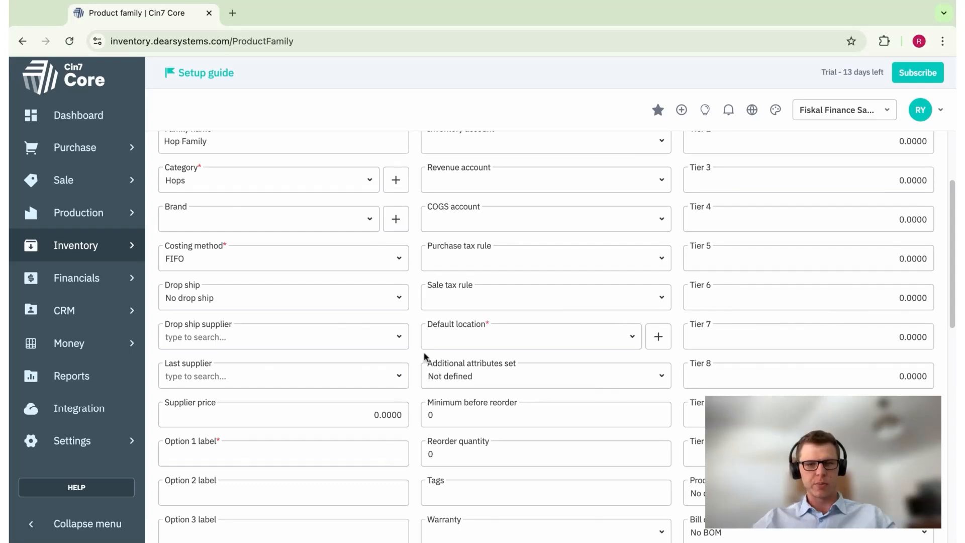
scroll(293, 261, "down", 6)
scroll(288, 300, "up", 5)
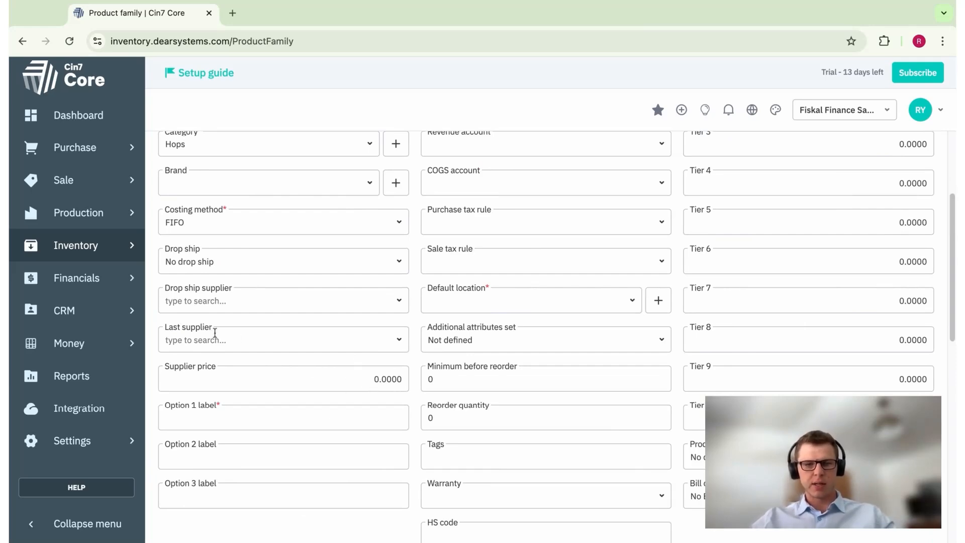
scroll(354, 412, "down", 1)
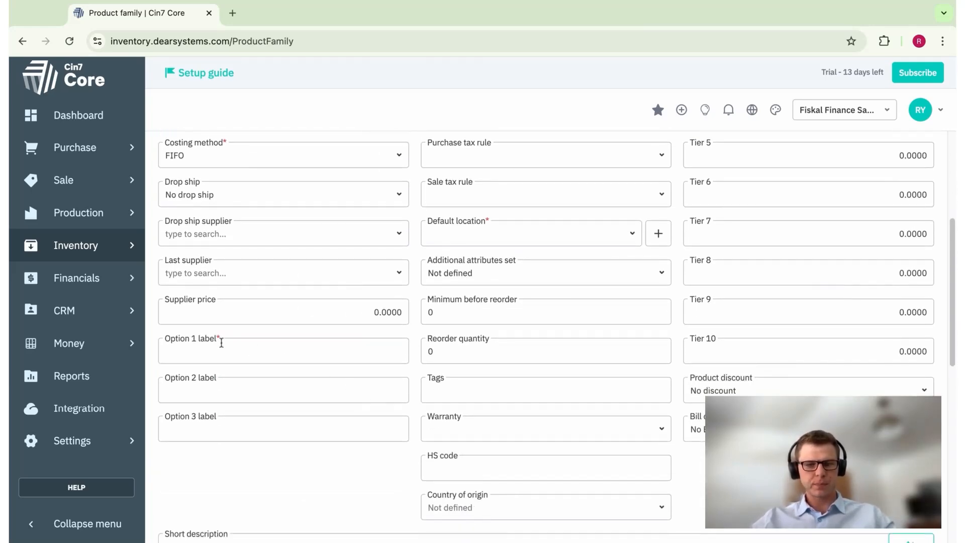
left_click(234, 357)
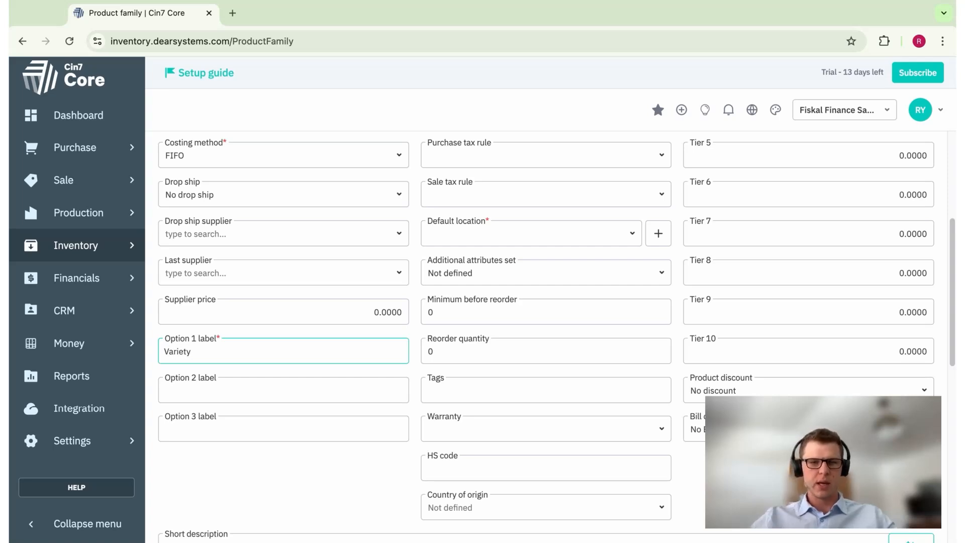
left_click(417, 338)
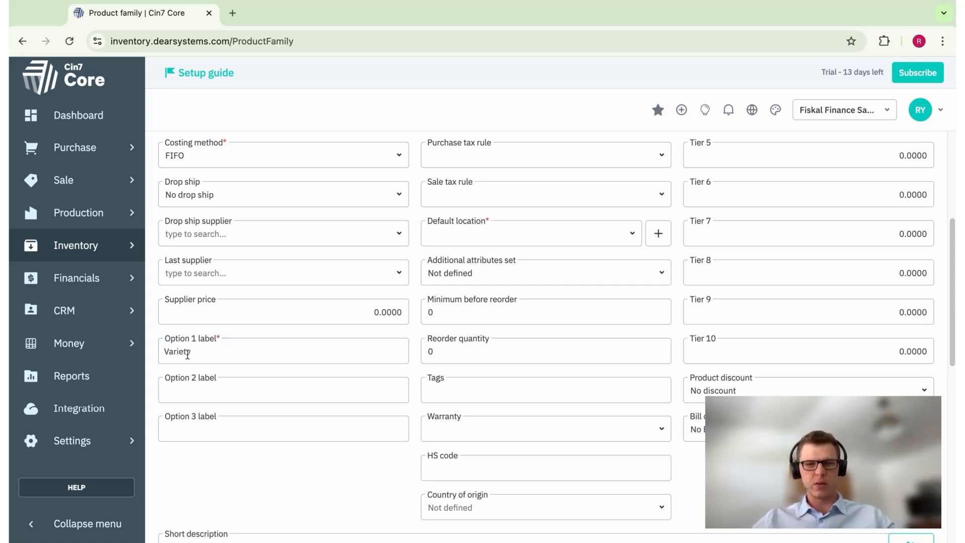
Set the product family's Option 2 label to Quantity.
left_click(207, 396)
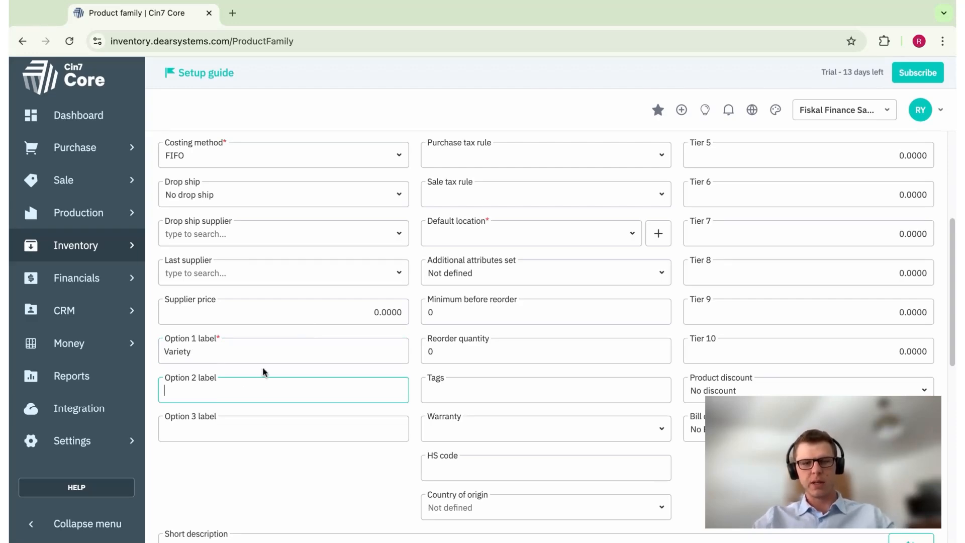
type("Qua")
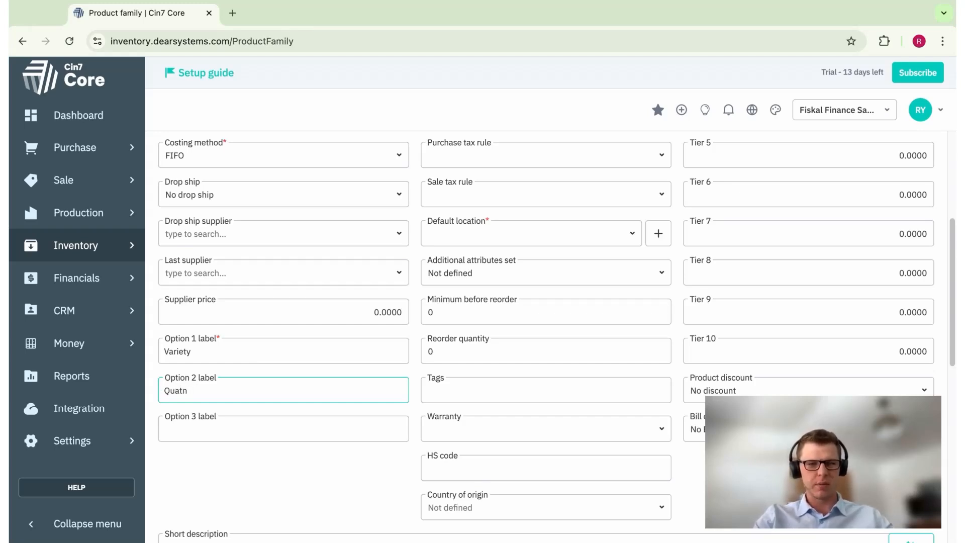
type("ntity")
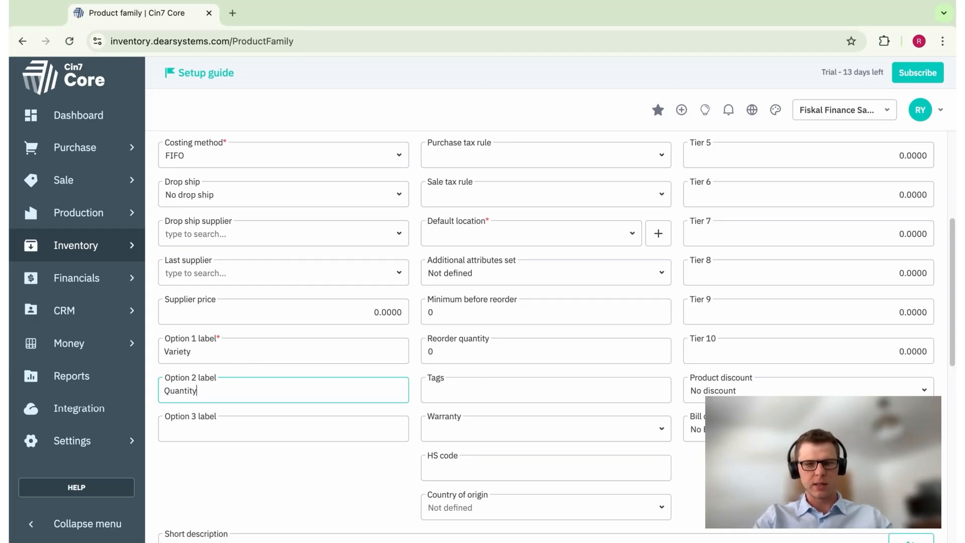
left_click(420, 373)
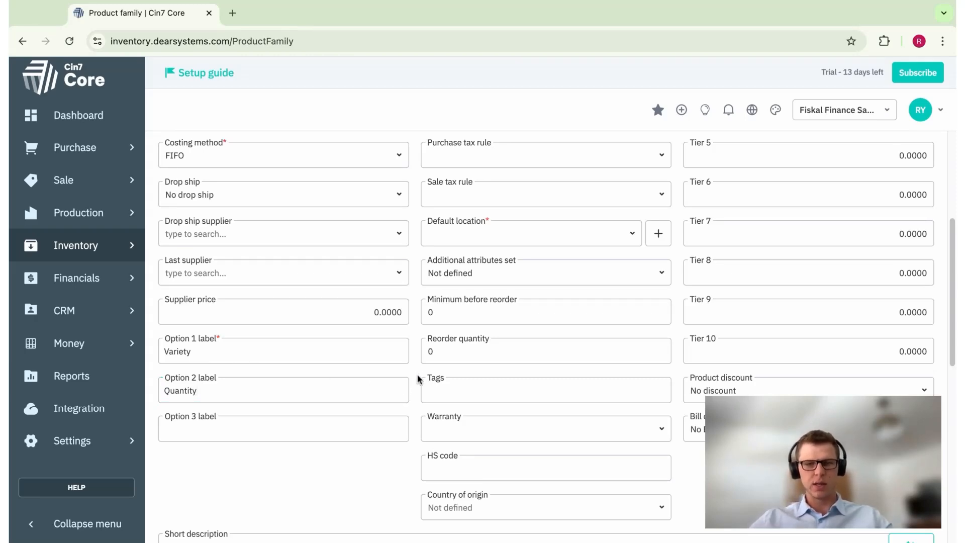
Add Citra and Cascade as Variety values in the product family's options.
scroll(315, 395, "up", 1)
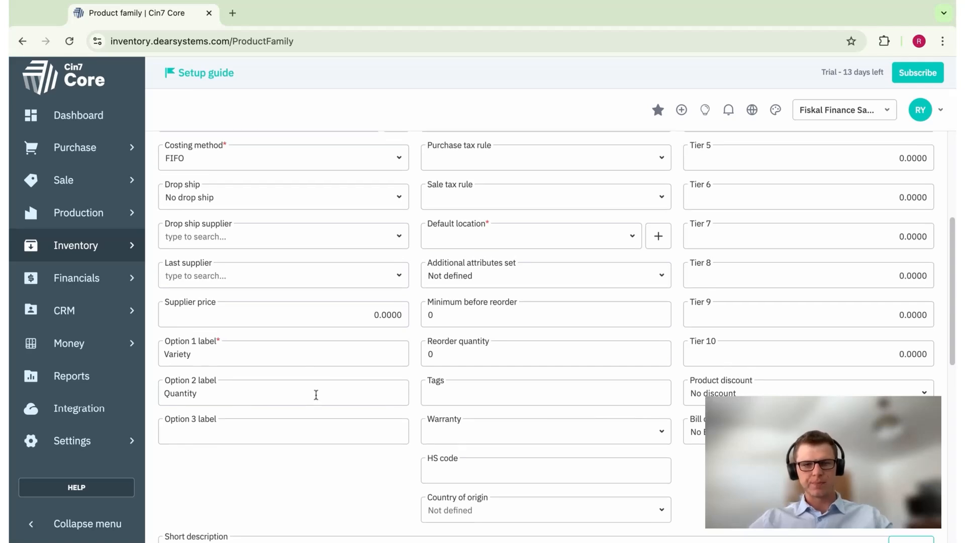
scroll(244, 375, "down", 6)
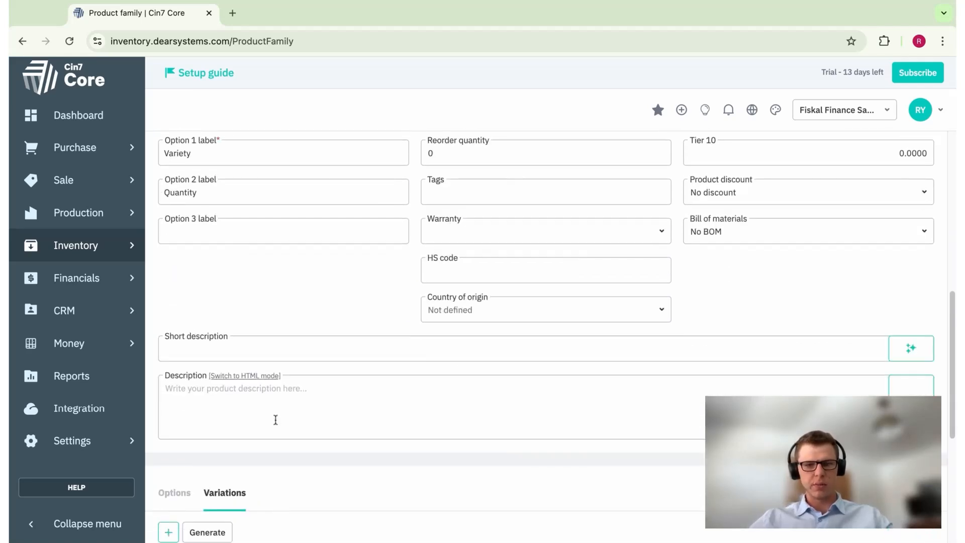
scroll(235, 362, "down", 2)
left_click(183, 260)
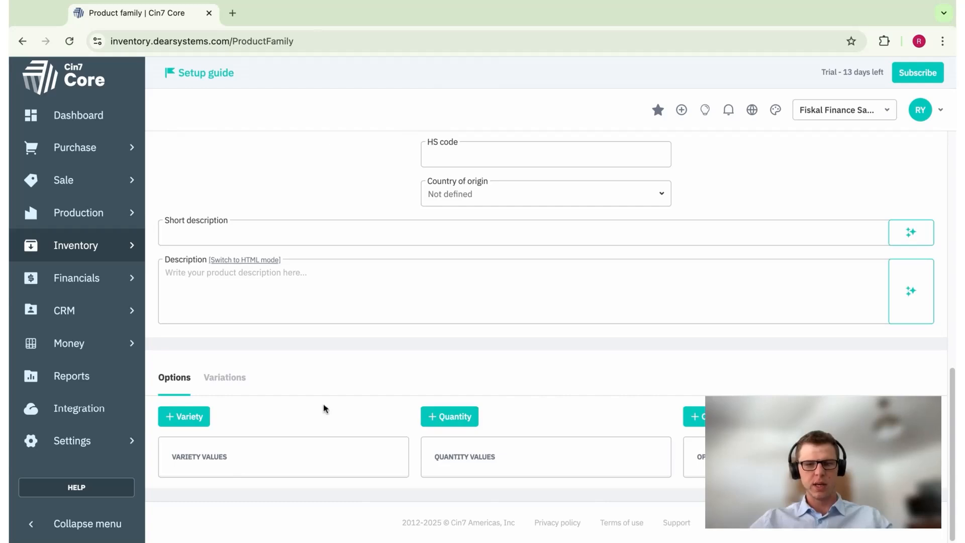
left_click(184, 416)
scroll(292, 420, "down", 1)
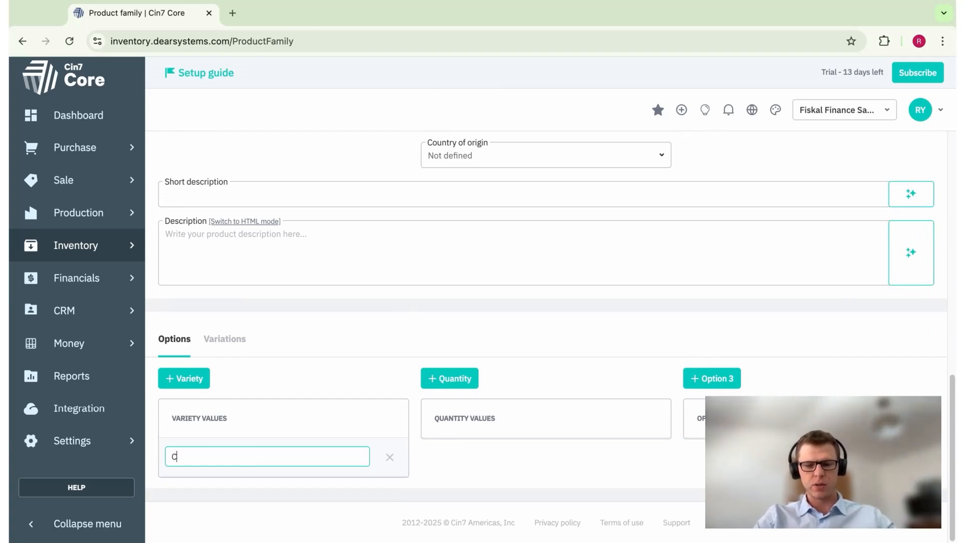
type("Citra")
key("super+a")
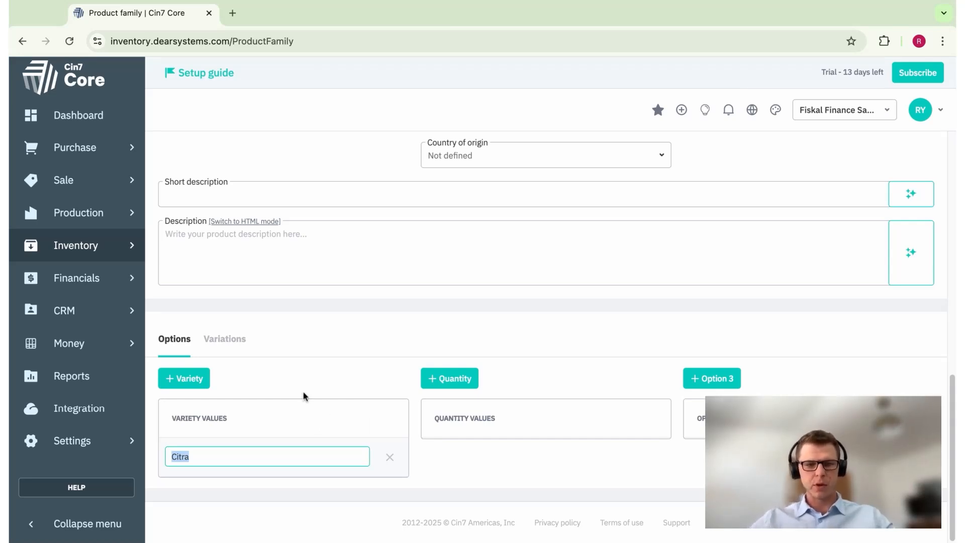
left_click(193, 383)
type("Ca")
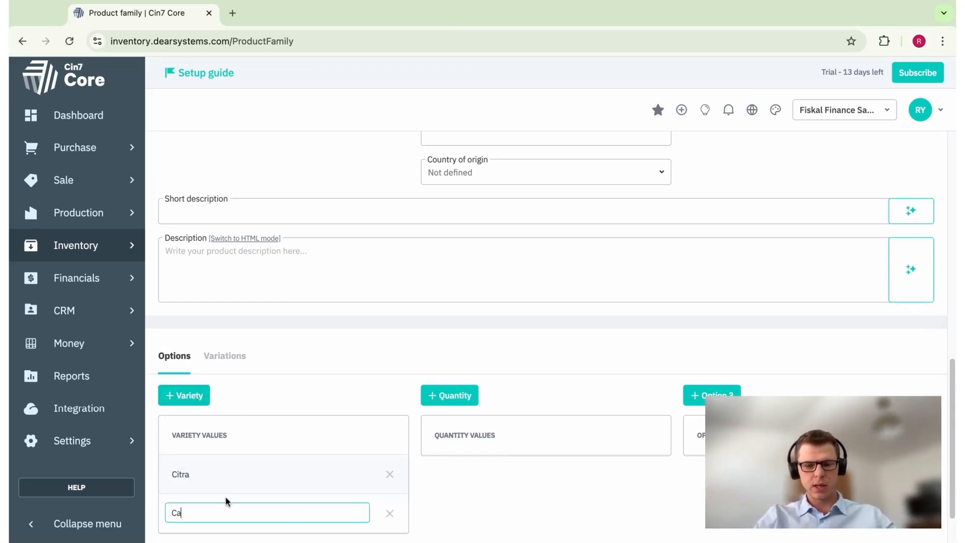
type("scade")
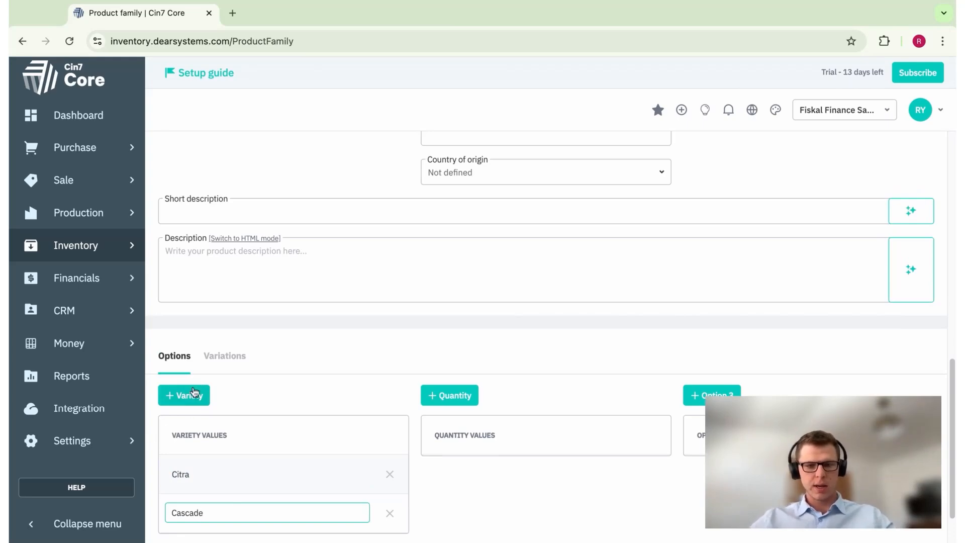
Add Magnum as another Variety value in the product family's options.
left_click(190, 394)
type("Mag")
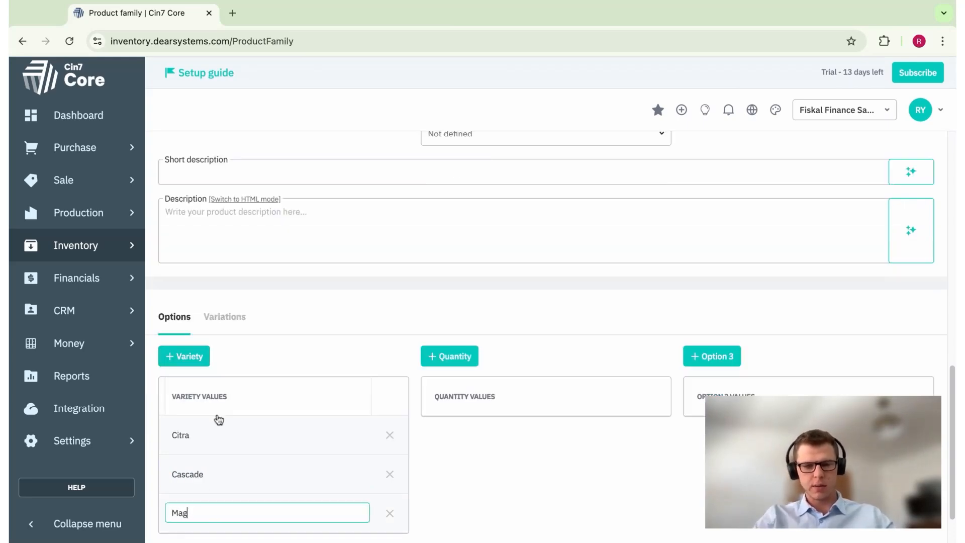
type("mnum")
left_click(282, 355)
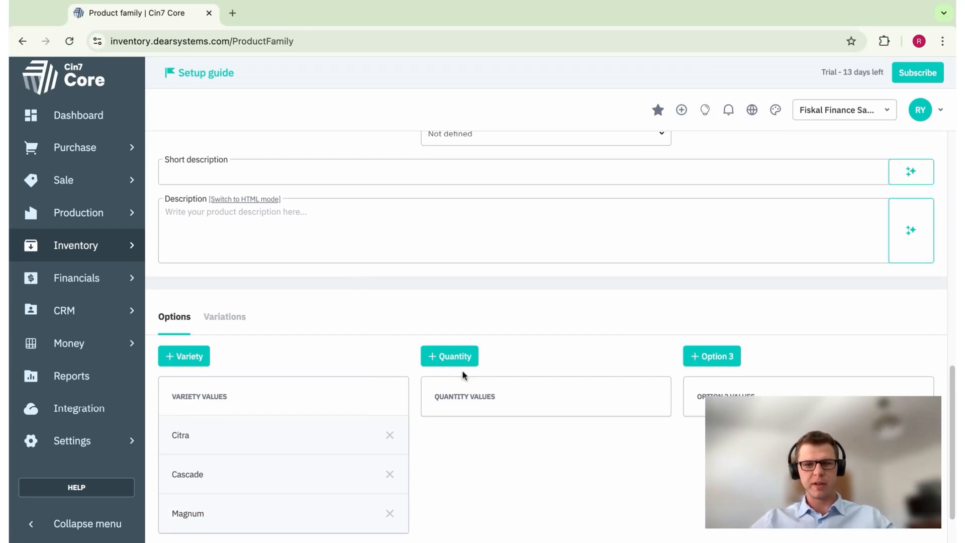
Add 50g, 100 and 500 as Quantity values in the product family's options.
left_click(455, 358)
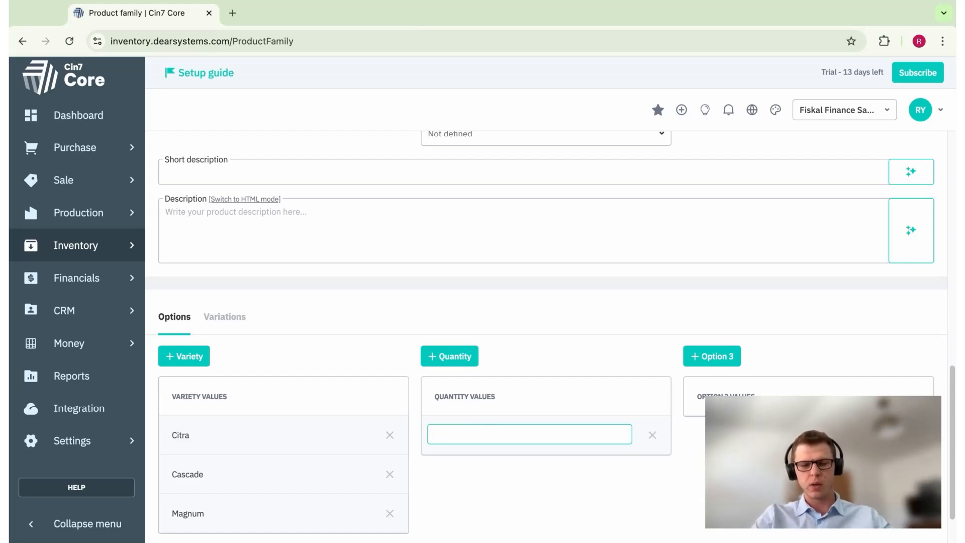
type("50g")
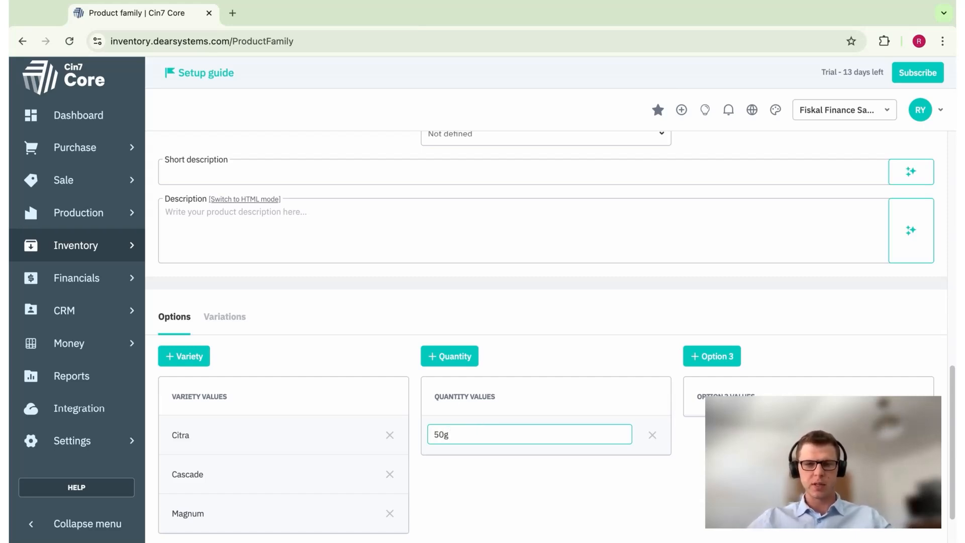
left_click(463, 358)
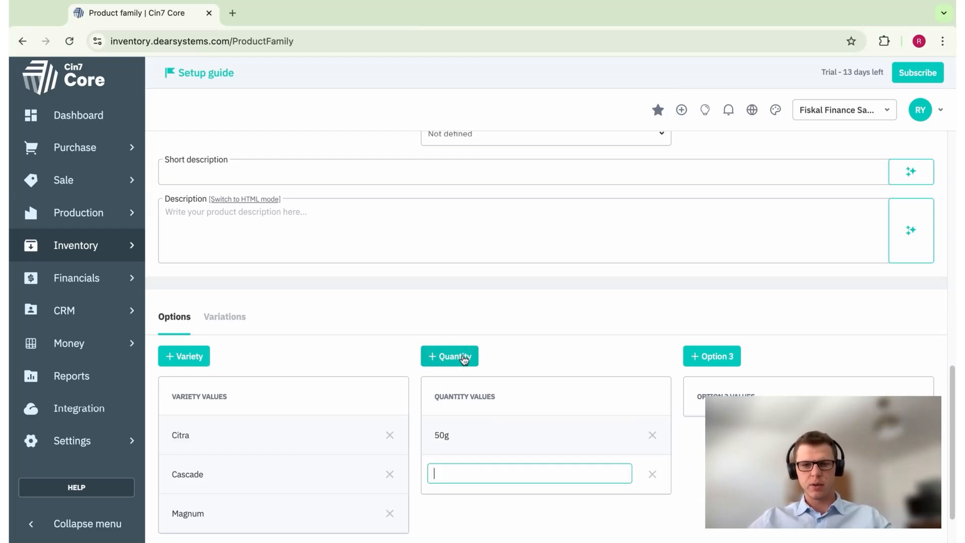
type("100")
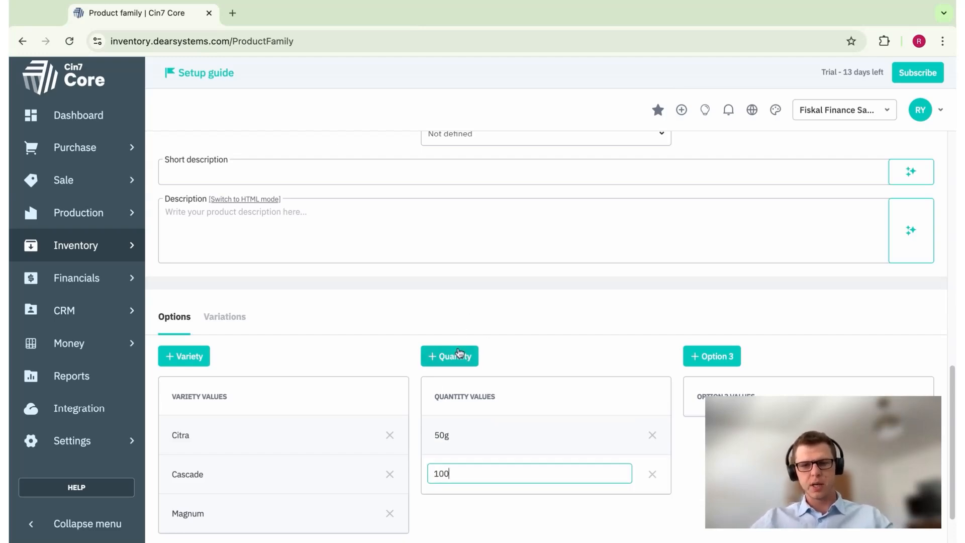
left_click(459, 355)
type("500")
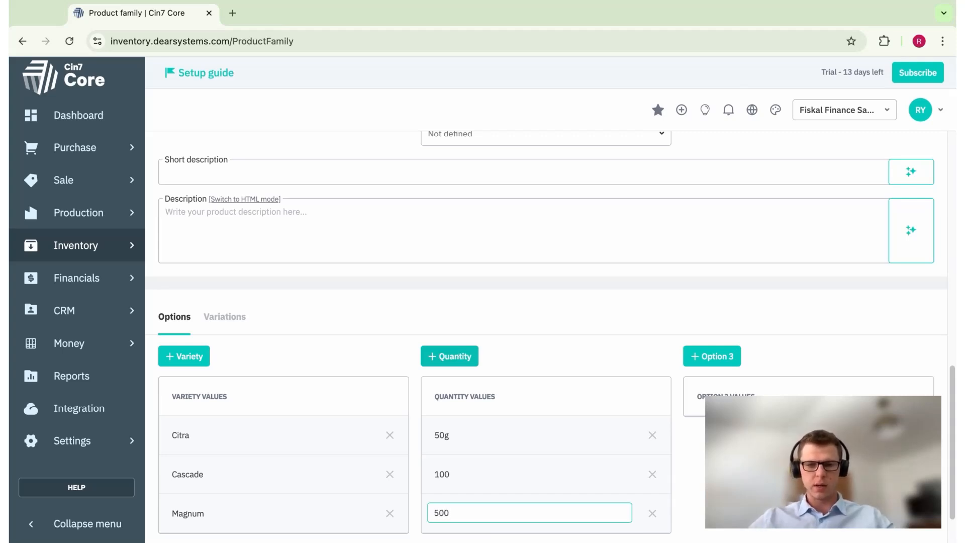
left_click(504, 363)
Examine the available units of measure for the new product family.
scroll(504, 363, "down", 2)
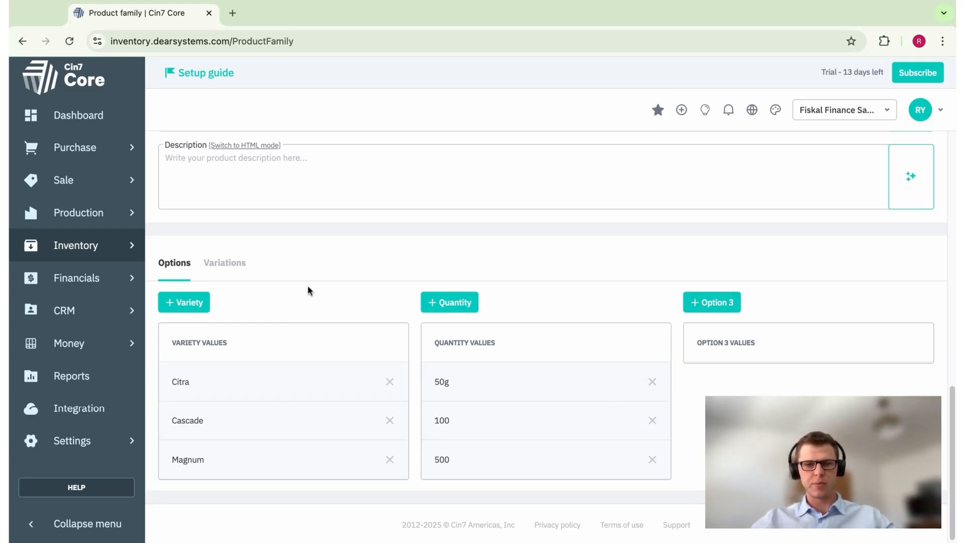
scroll(392, 420, "up", 4)
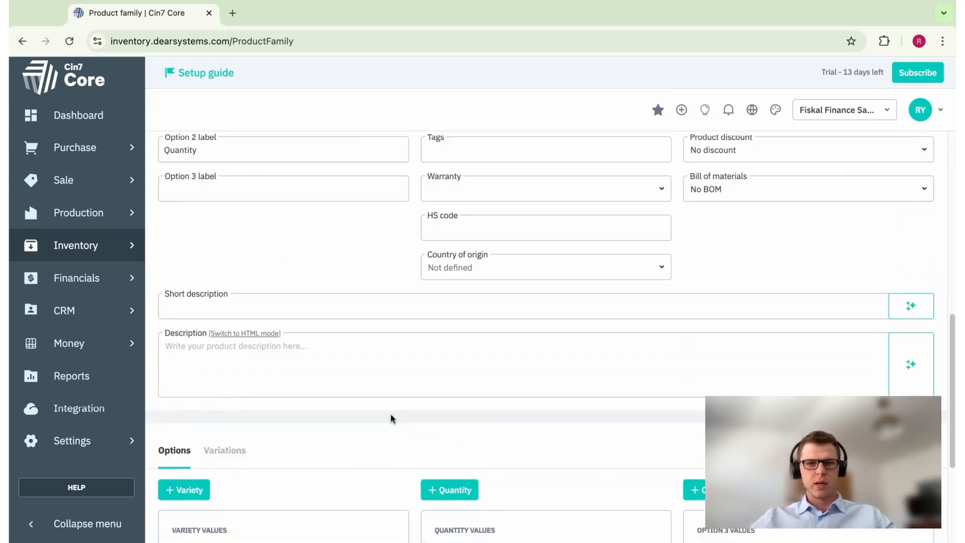
scroll(392, 418, "up", 7)
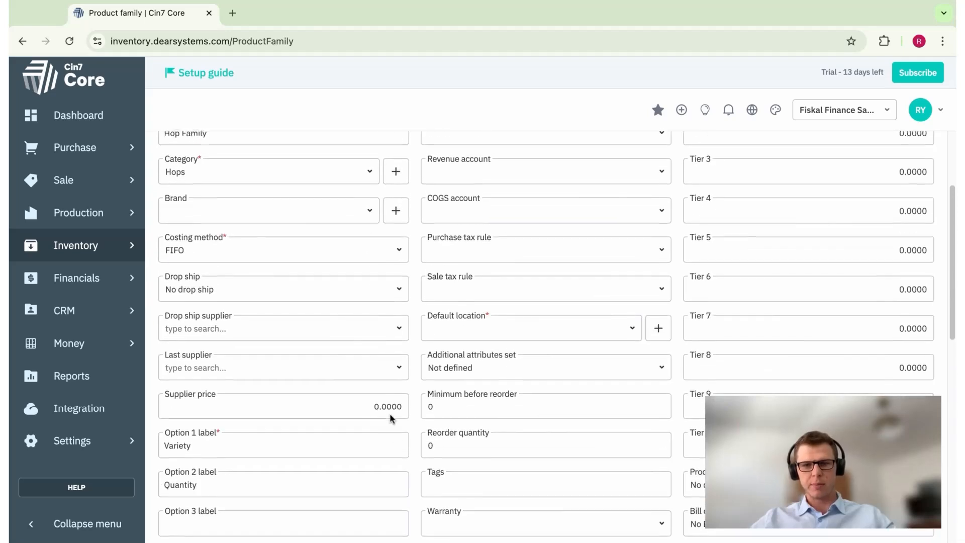
scroll(392, 419, "up", 3)
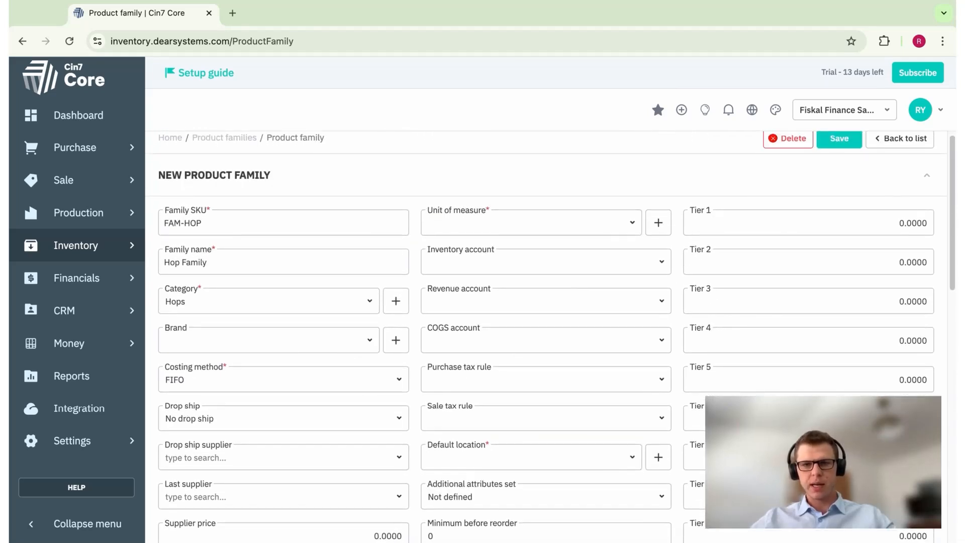
left_click(433, 213)
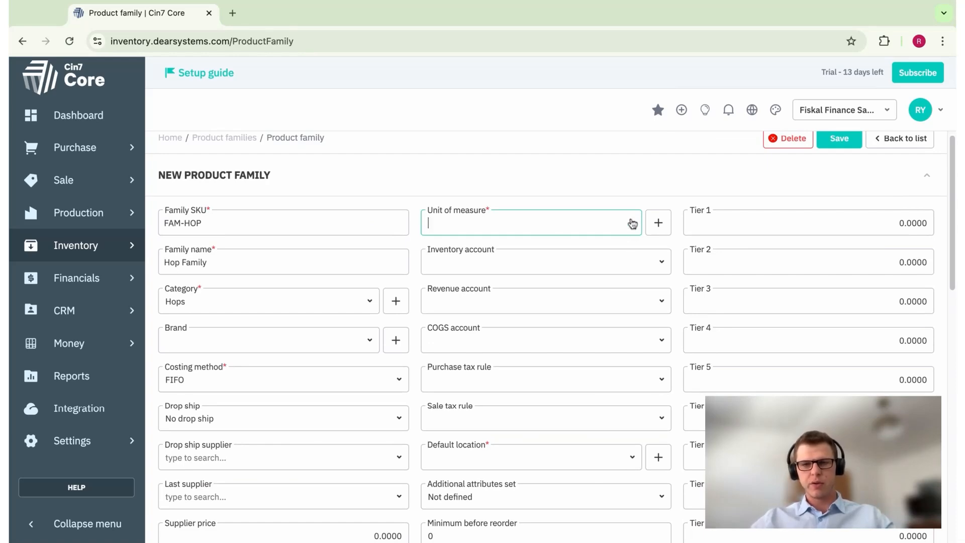
left_click(602, 184)
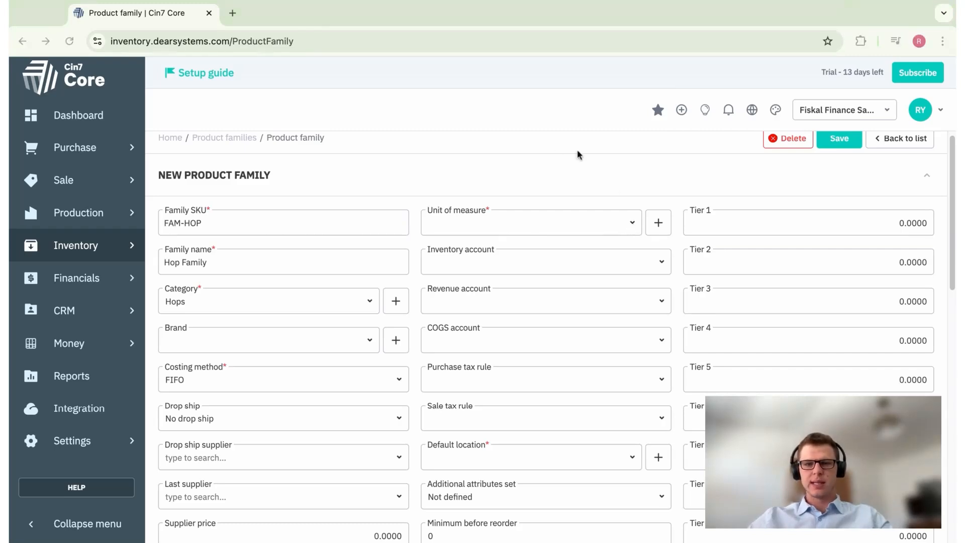
left_click(633, 224)
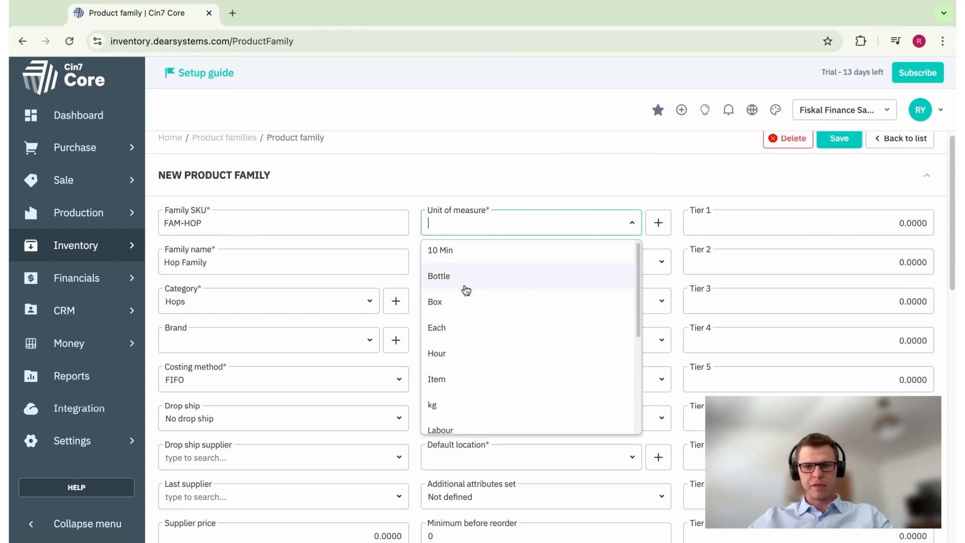
scroll(466, 329, "down", 1)
scroll(466, 329, "down", 2)
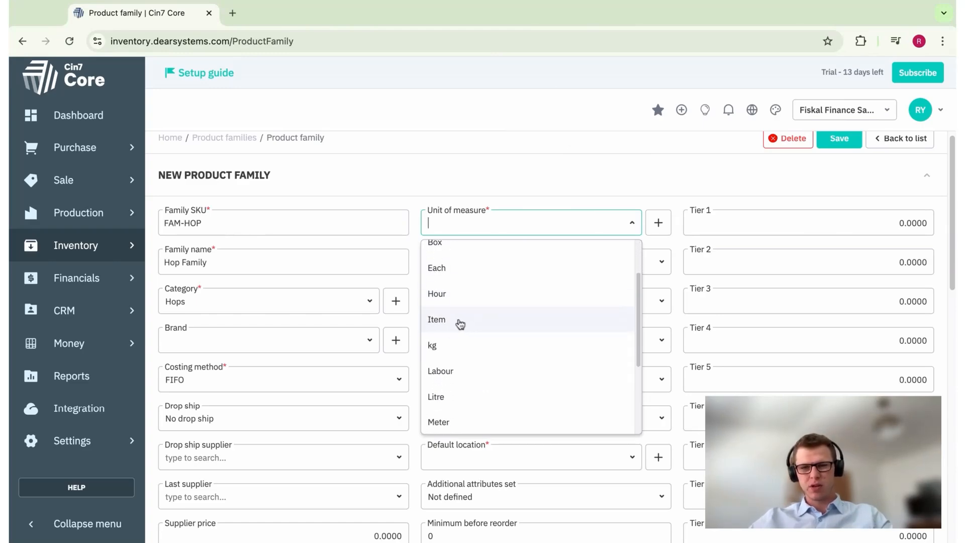
scroll(502, 330, "down", 3)
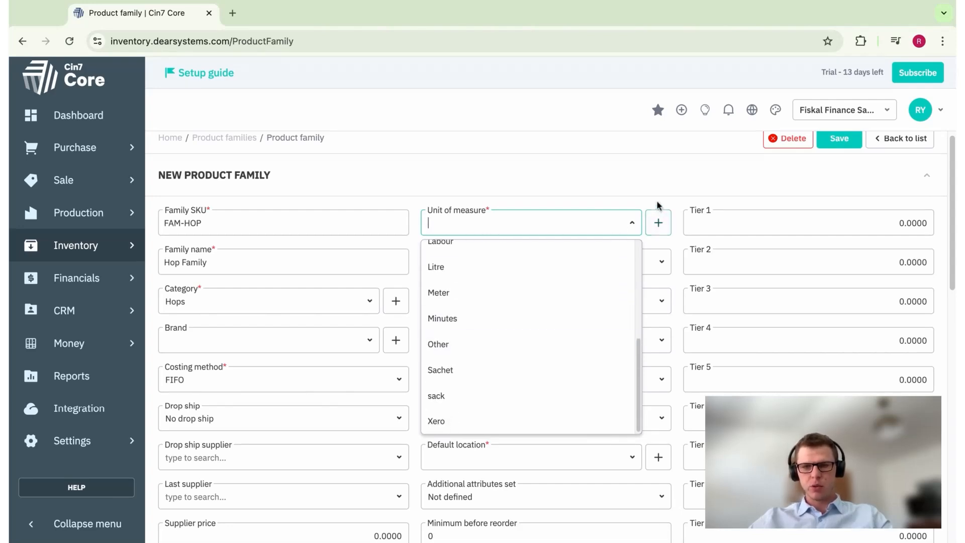
left_click(657, 230)
type("Bag")
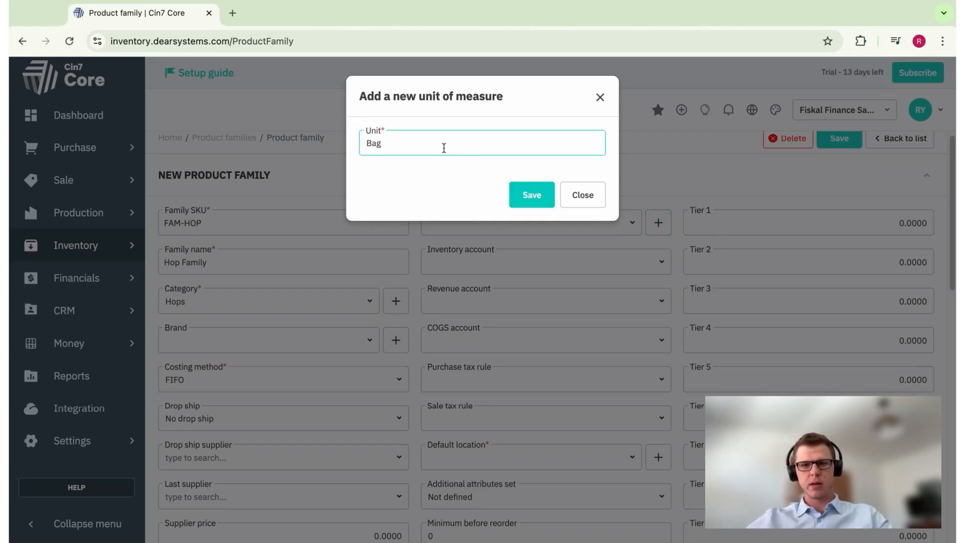
key("shift+Left")
key("BackSpace")
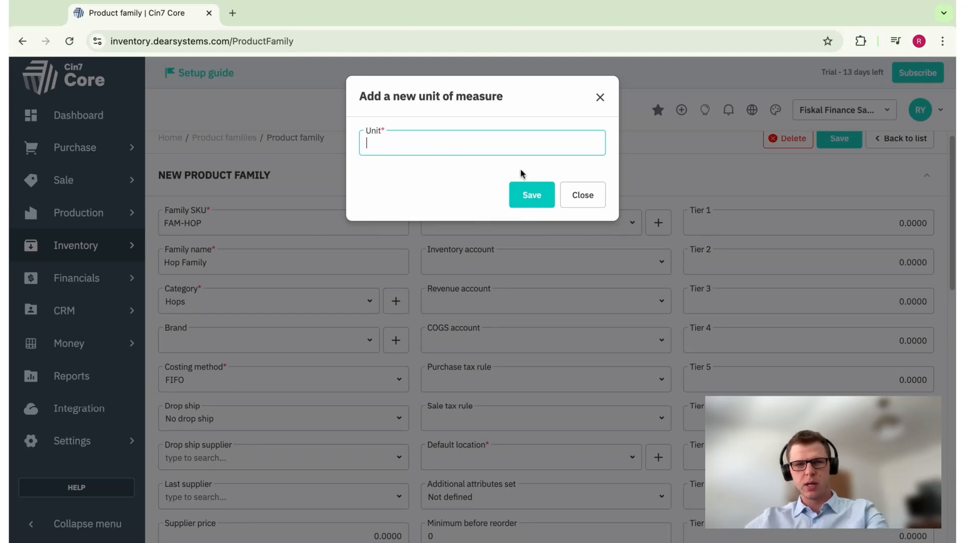
left_click(575, 197)
Set the product family's unit of measure to Sachet.
left_click(619, 216)
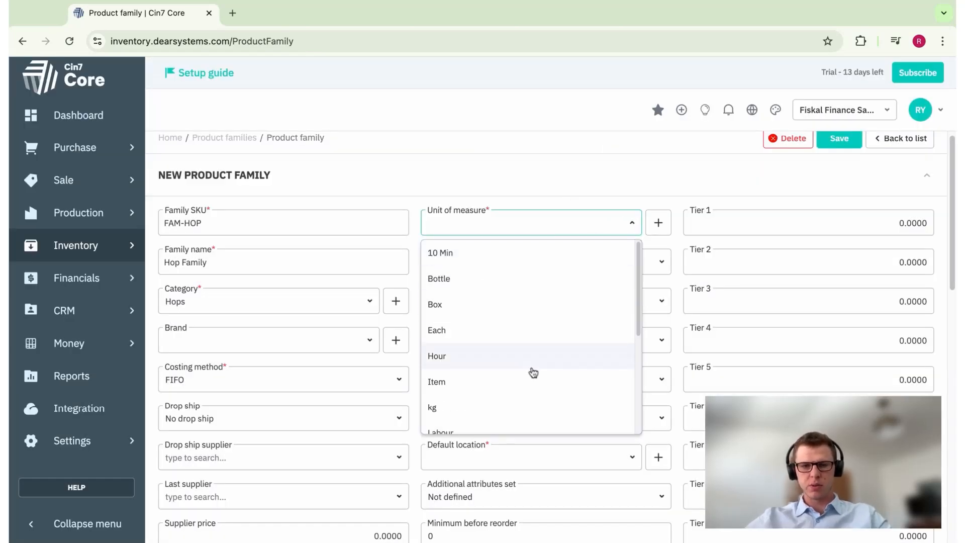
scroll(523, 370, "down", 3)
left_click(578, 187)
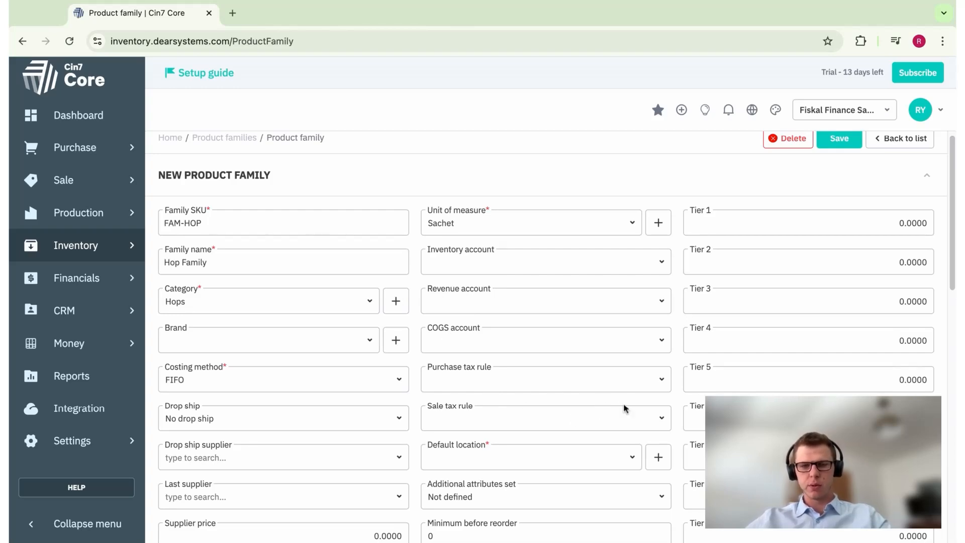
Set the product family's default location to Cold Storage.
scroll(528, 444, "down", 3)
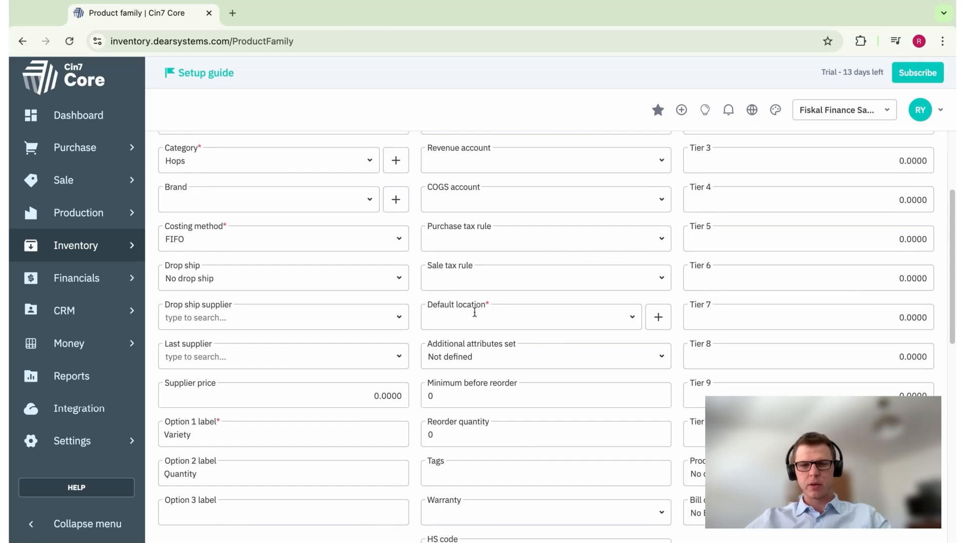
left_click(491, 307)
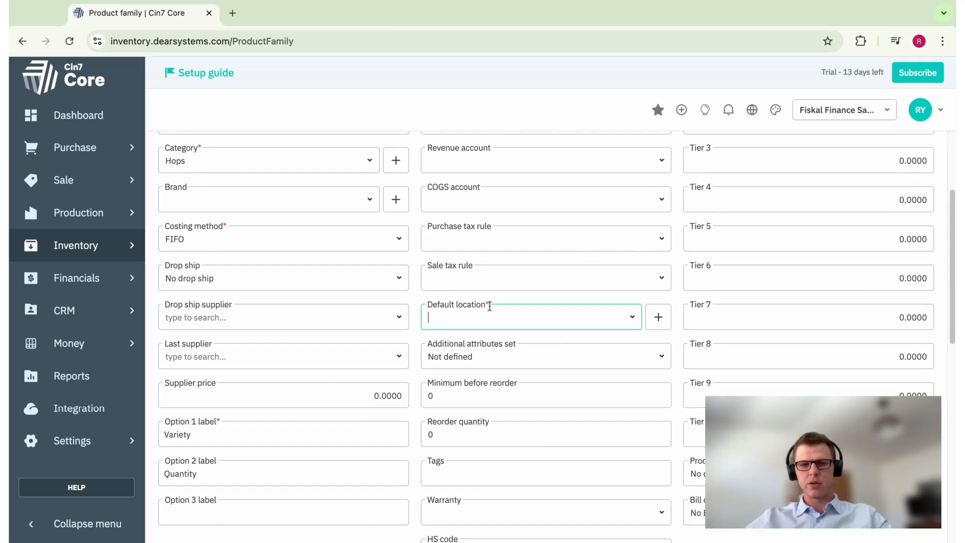
left_click(632, 318)
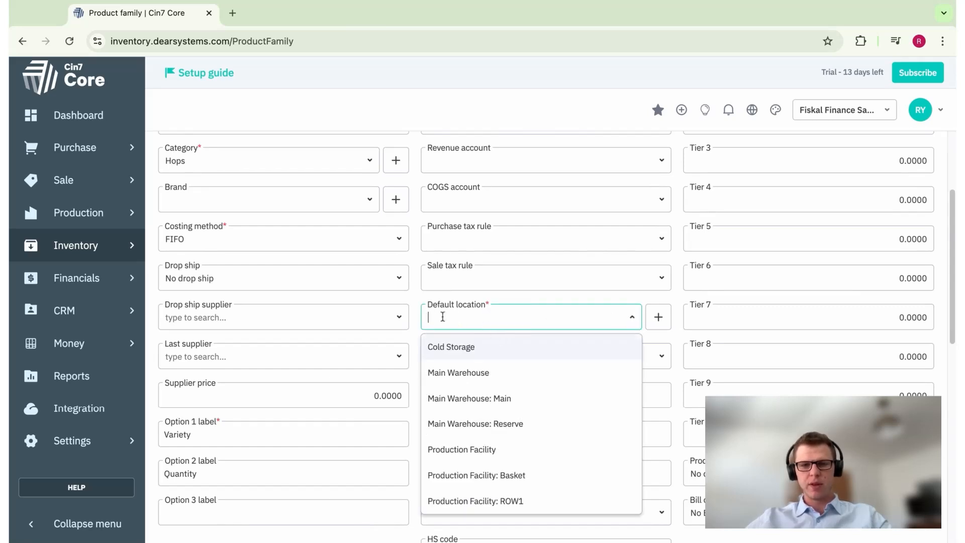
left_click(477, 356)
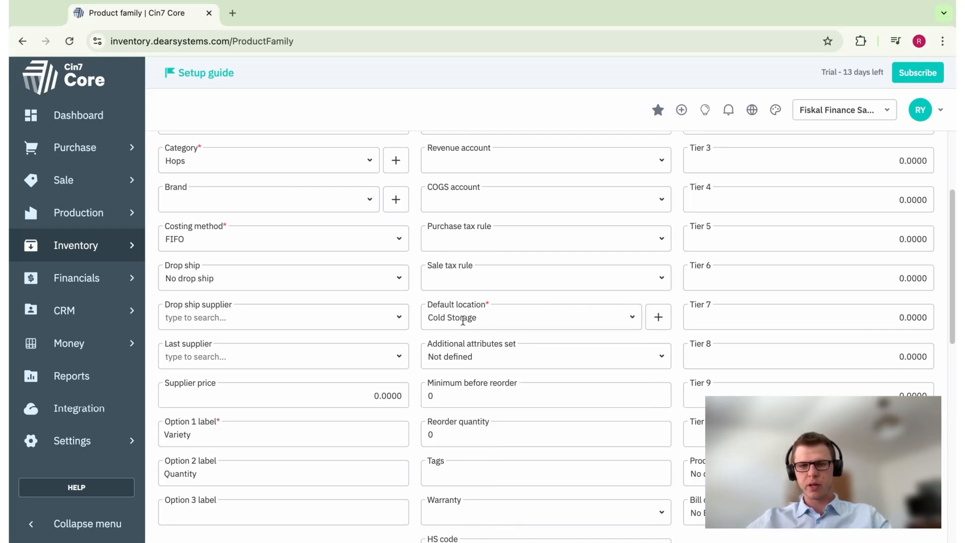
Set the product family's minimum before reorder to 10 and its reorder quantity to 20.
scroll(613, 357, "down", 3)
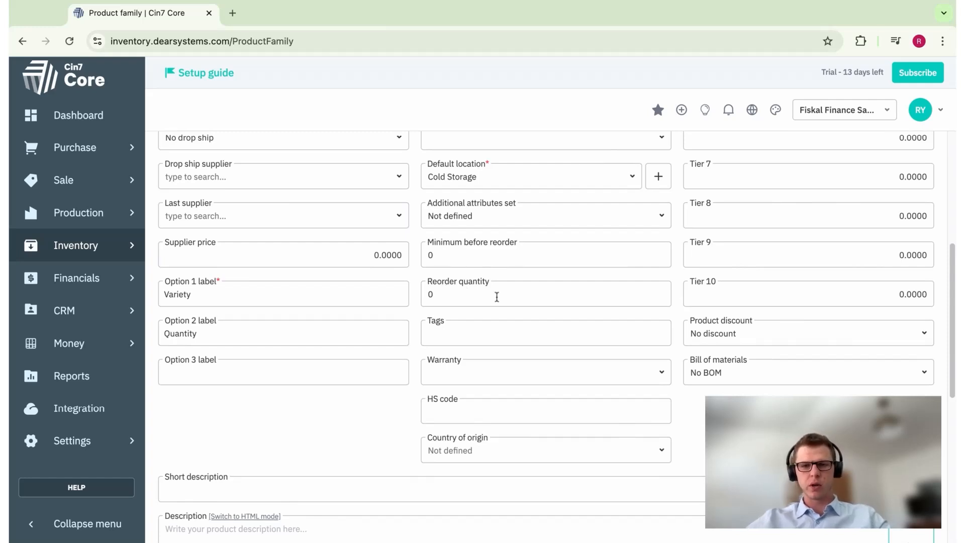
left_click(466, 260)
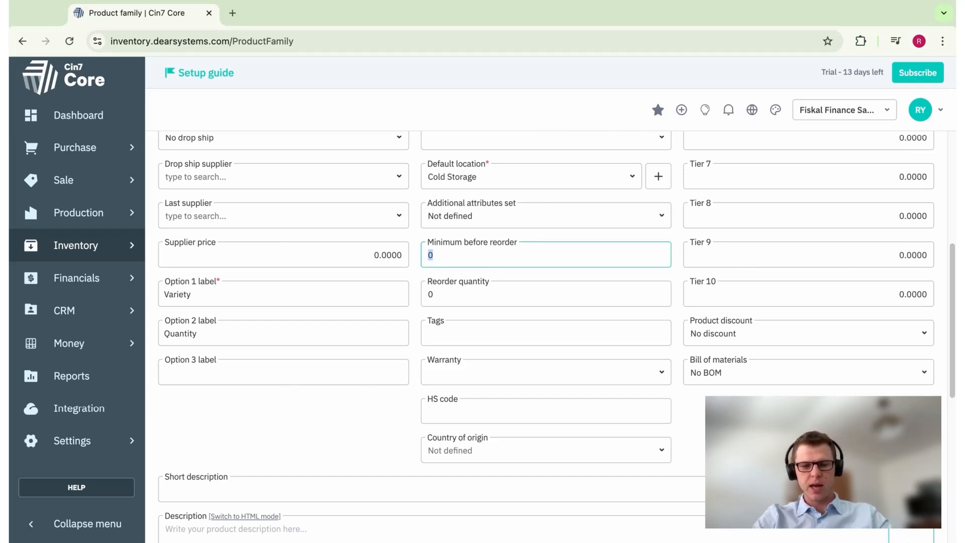
type("10")
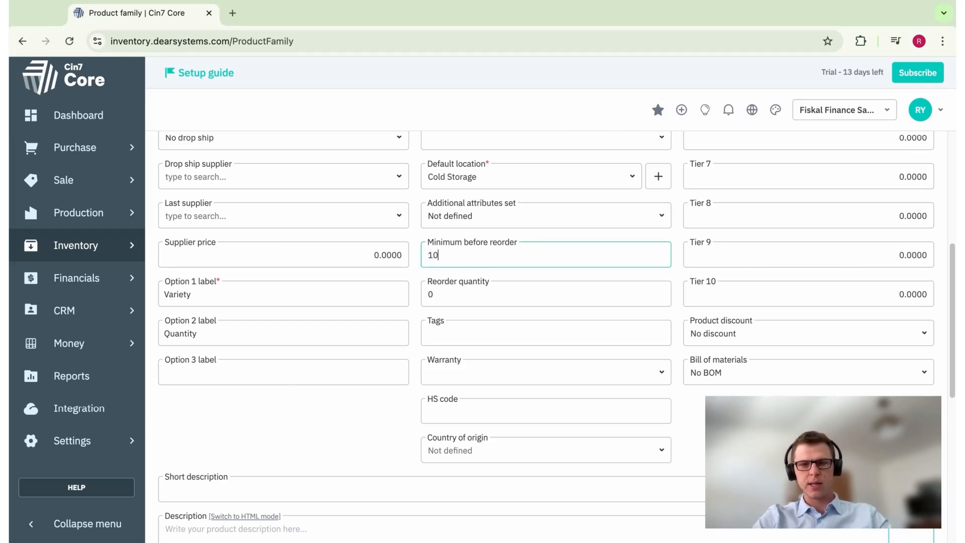
left_click(461, 294)
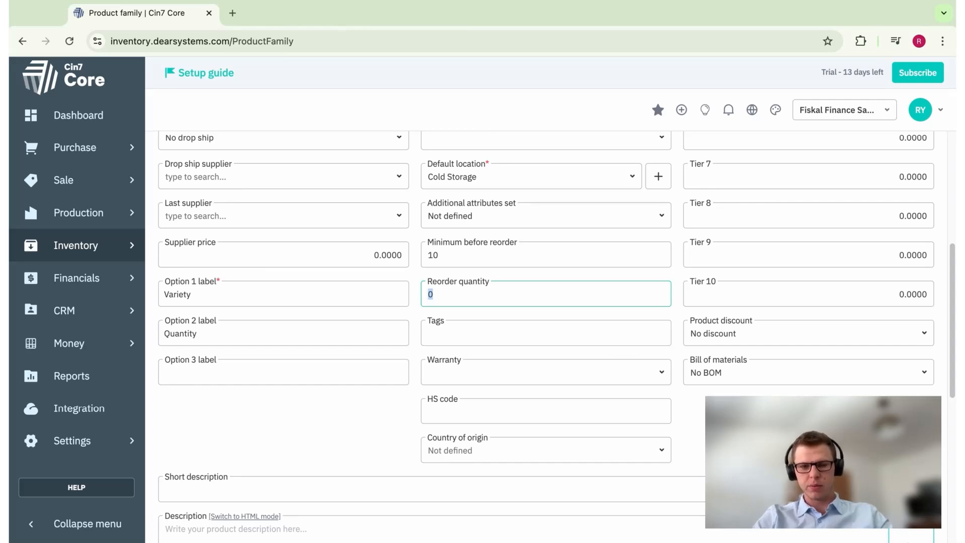
type("20")
left_click(678, 282)
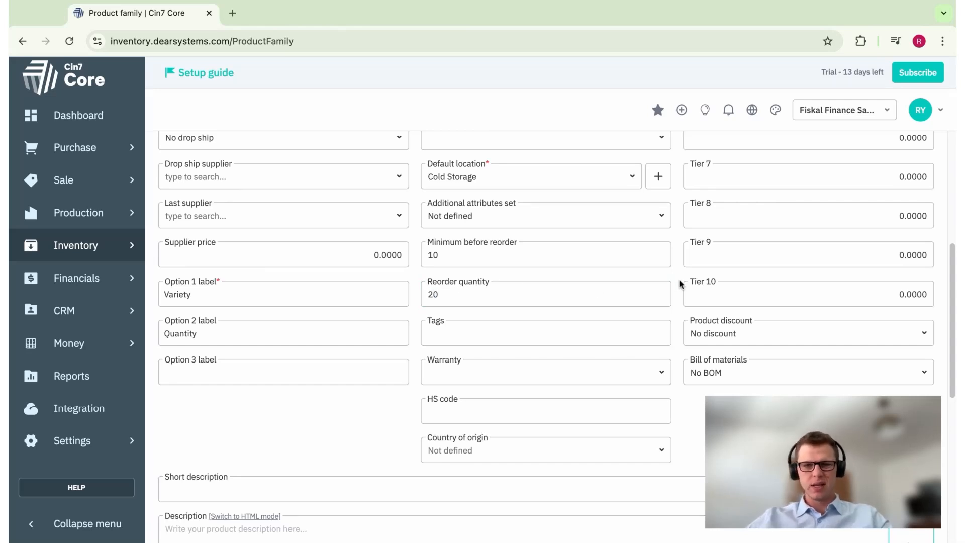
Change the product family's minimum before reorder to 20.
double_click(459, 256)
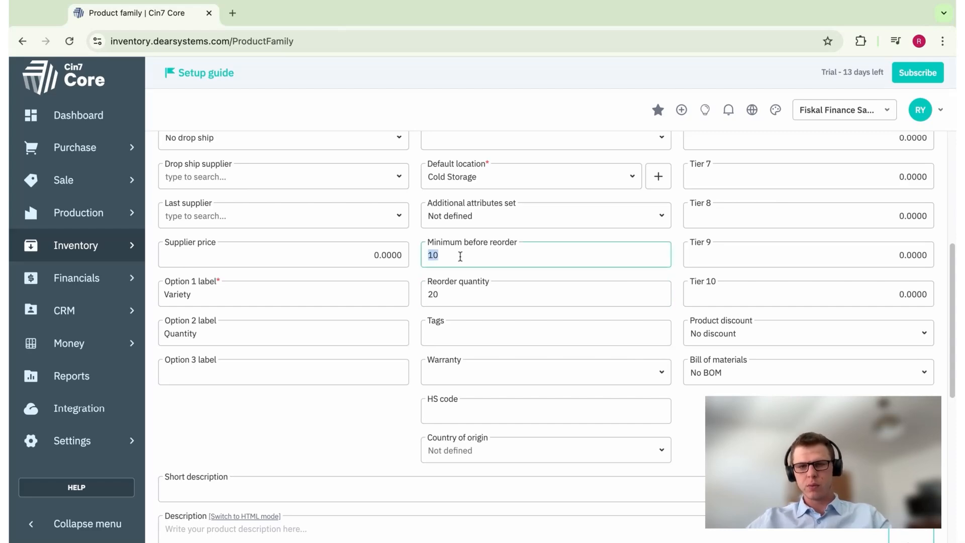
type("20")
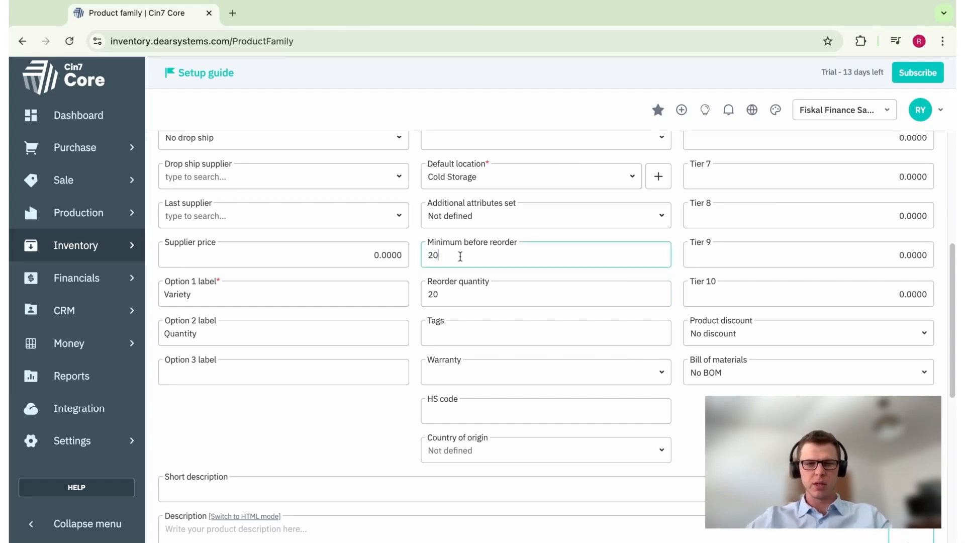
double_click(452, 296)
left_click(682, 277)
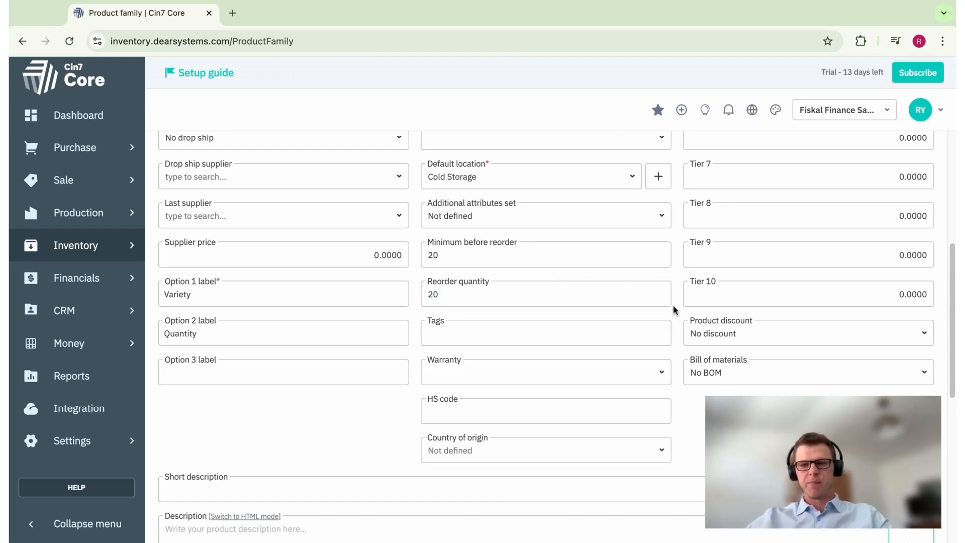
Set the product family's Tier 1 price to 10.
scroll(675, 302, "up", 4)
scroll(676, 306, "up", 2)
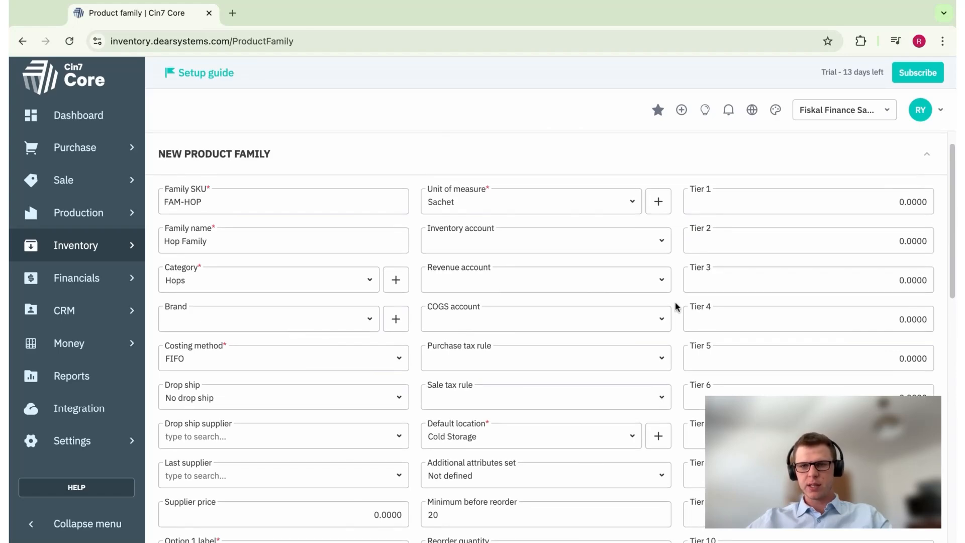
left_click(893, 205)
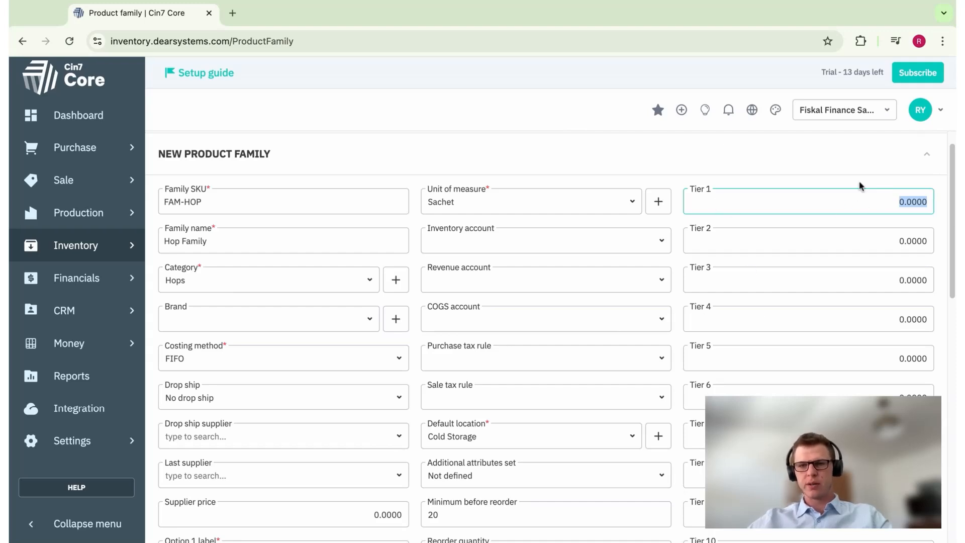
left_click(885, 188)
left_click(891, 200)
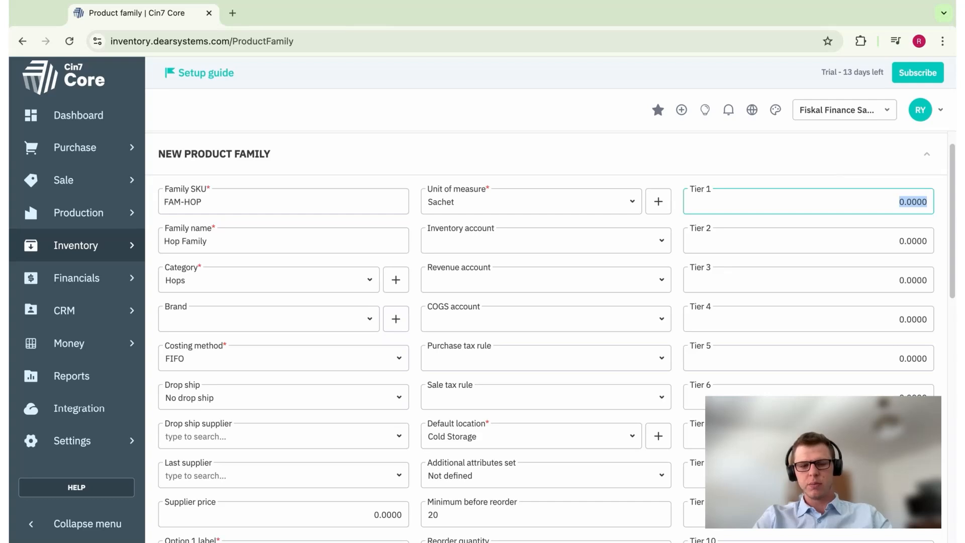
type("10")
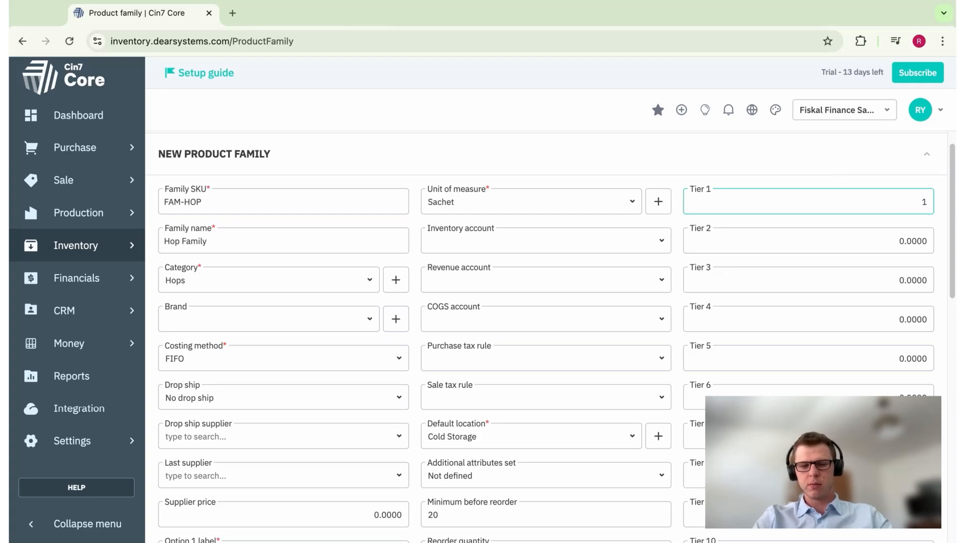
left_click(834, 177)
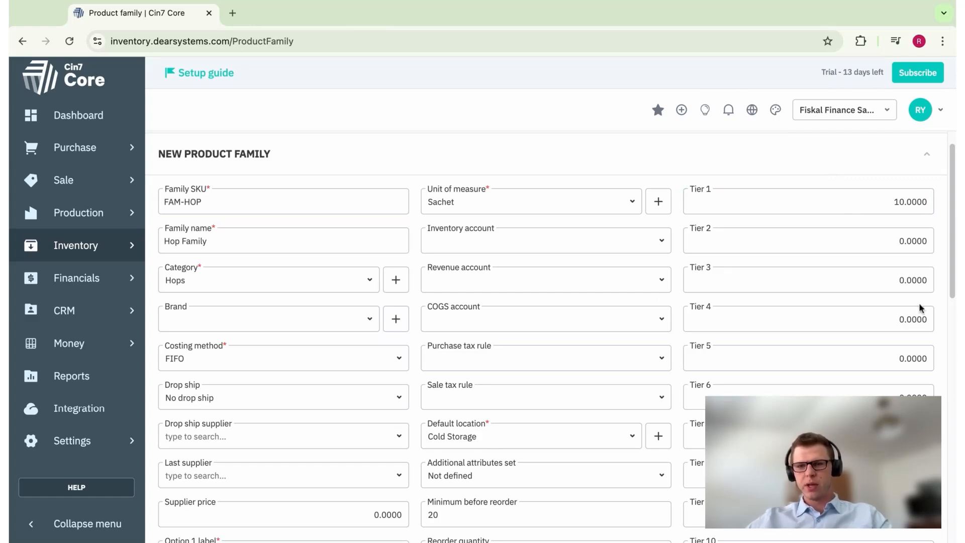
Try the 20 product discount on the family and return the product discount to No discount.
scroll(680, 211, "down", 5)
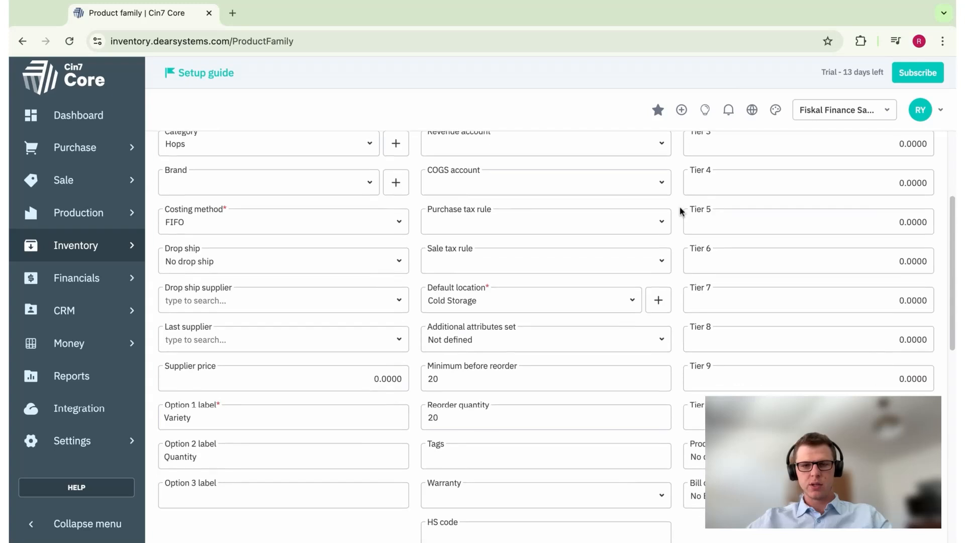
scroll(670, 296, "down", 1)
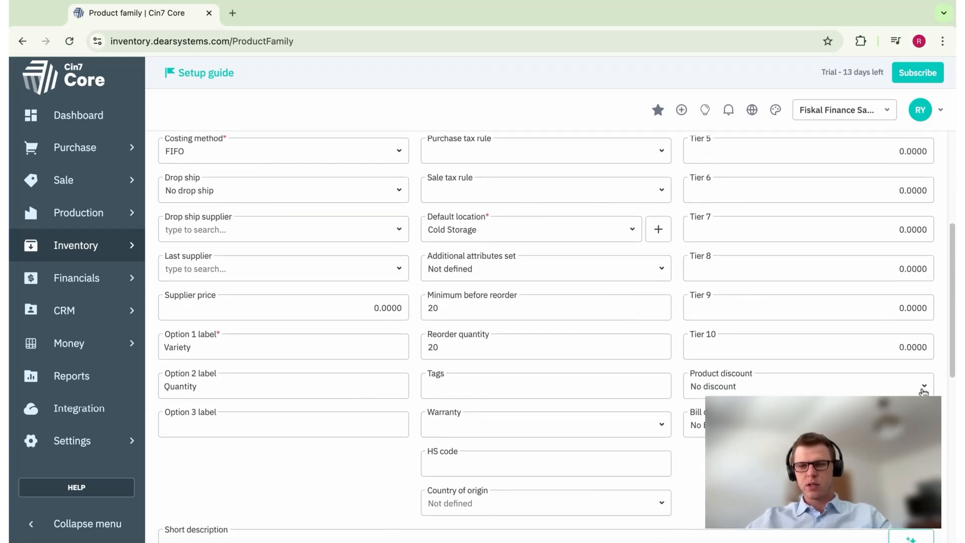
left_click(924, 387)
left_click(805, 442)
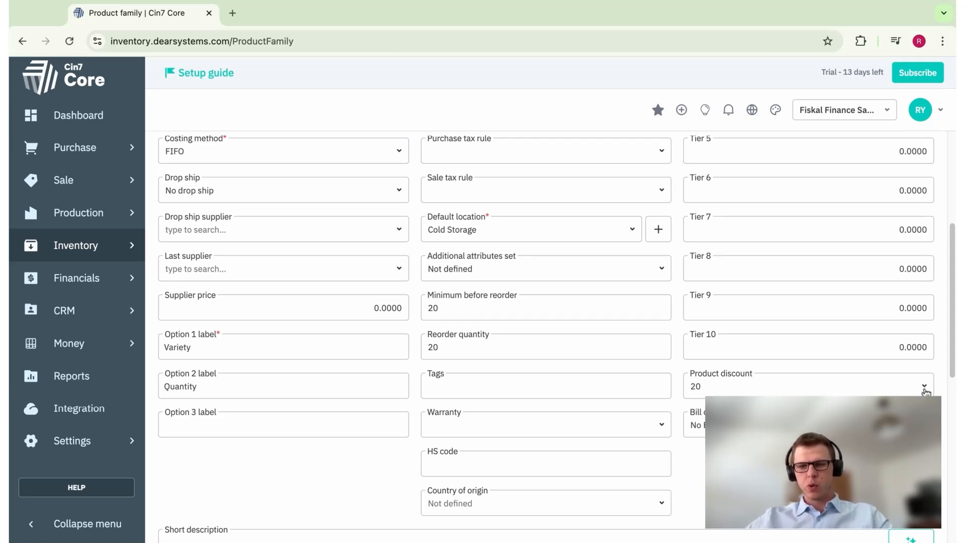
left_click(884, 390)
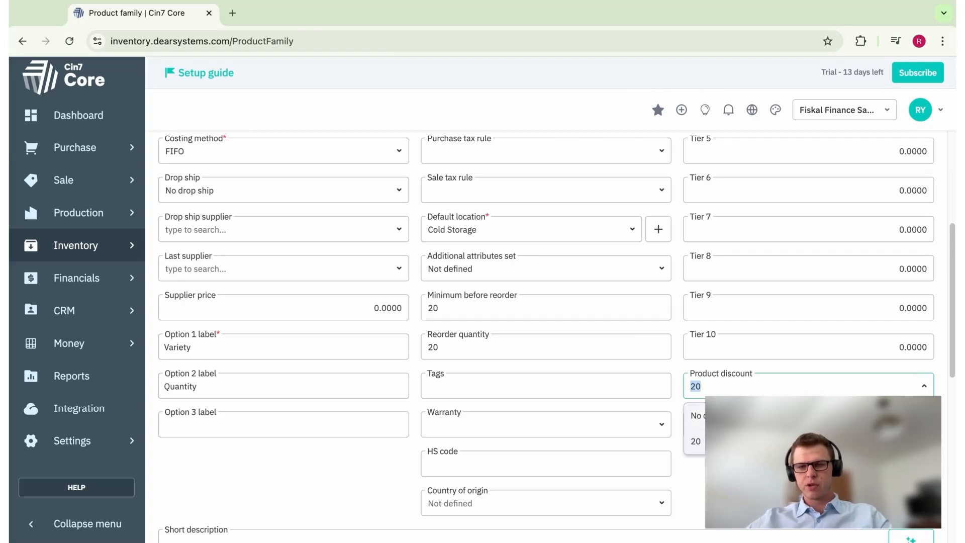
left_click(872, 416)
left_click(754, 460)
Generate the product family's variations from the Variety and Quantity option values.
scroll(754, 460, "down", 1)
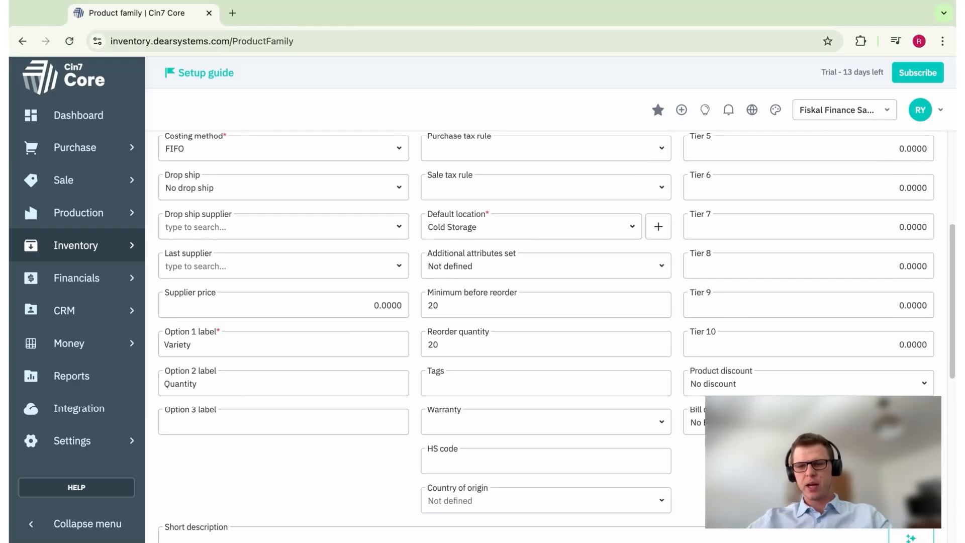
scroll(660, 445, "down", 8)
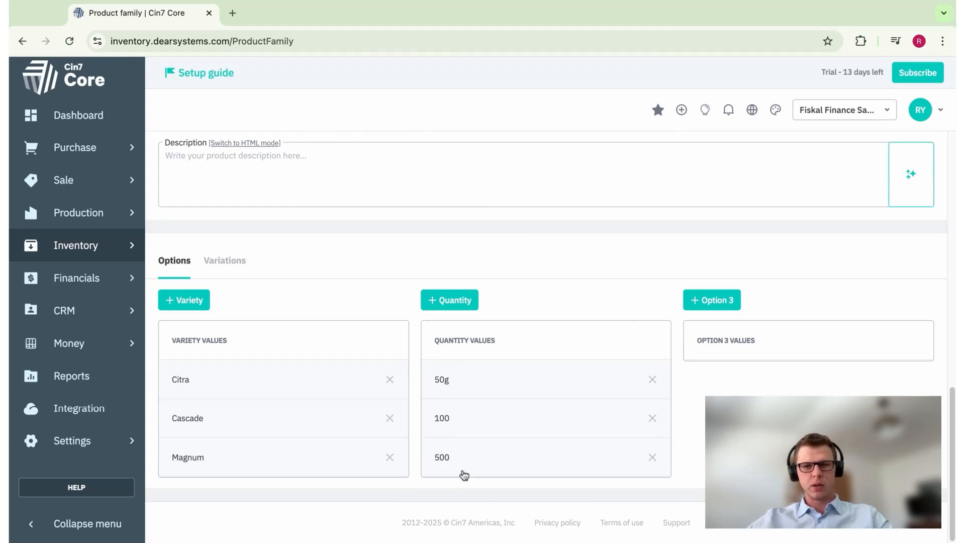
left_click(225, 270)
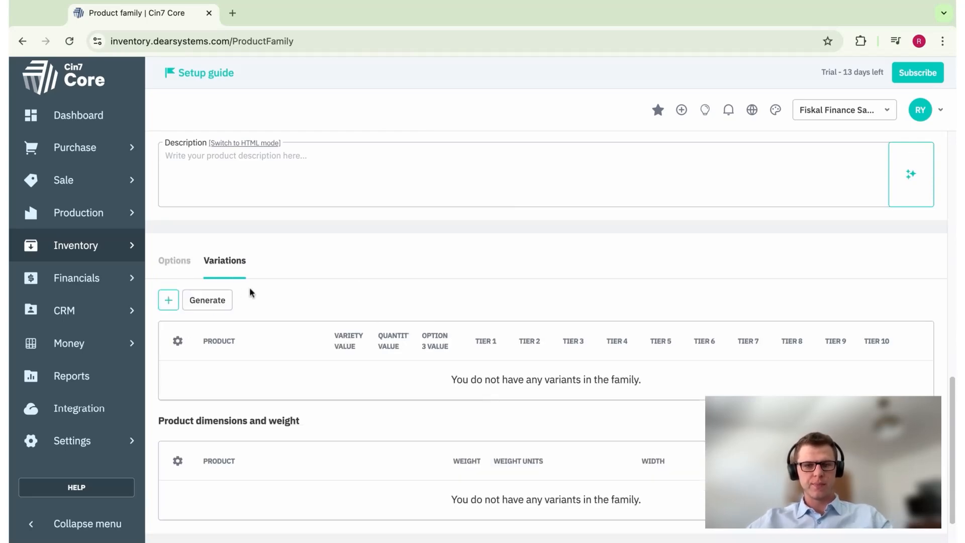
scroll(312, 294, "down", 2)
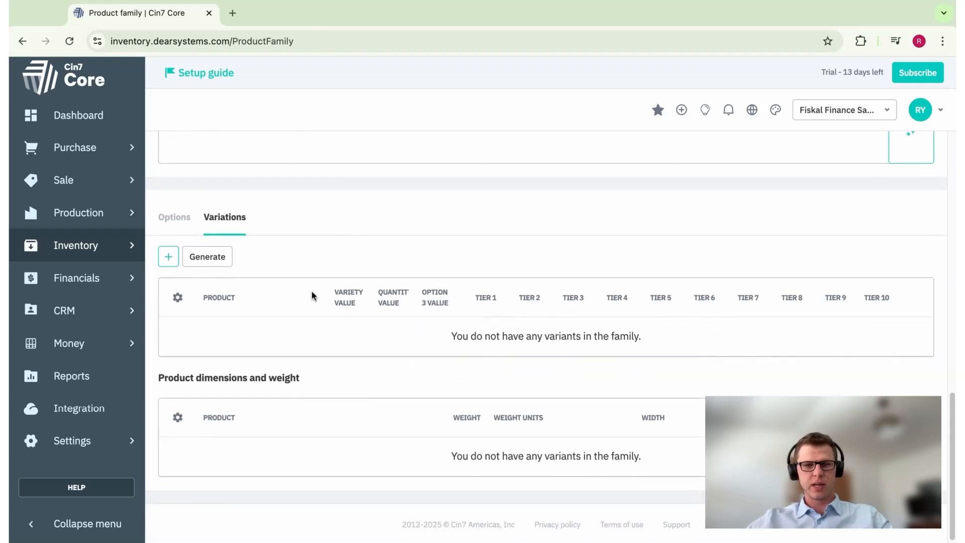
left_click(217, 259)
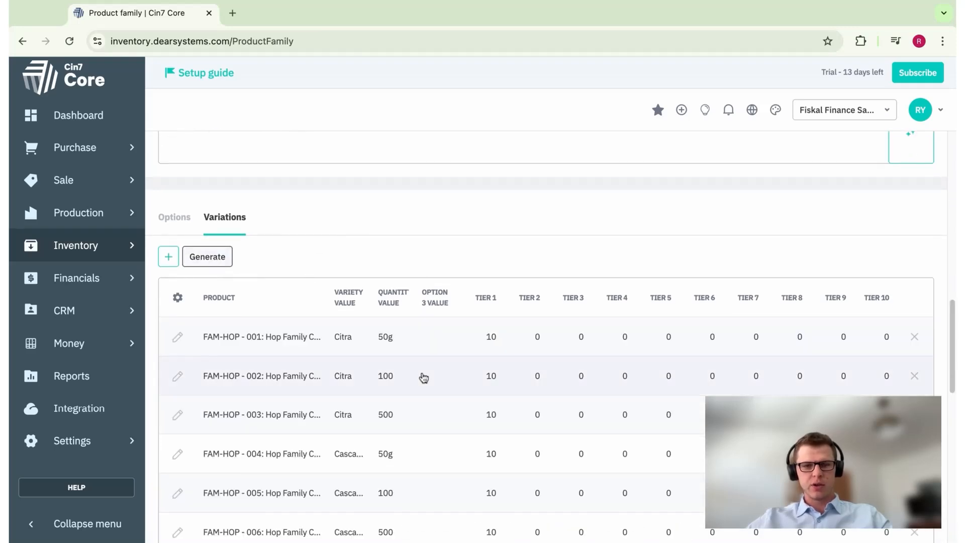
scroll(421, 388, "down", 4)
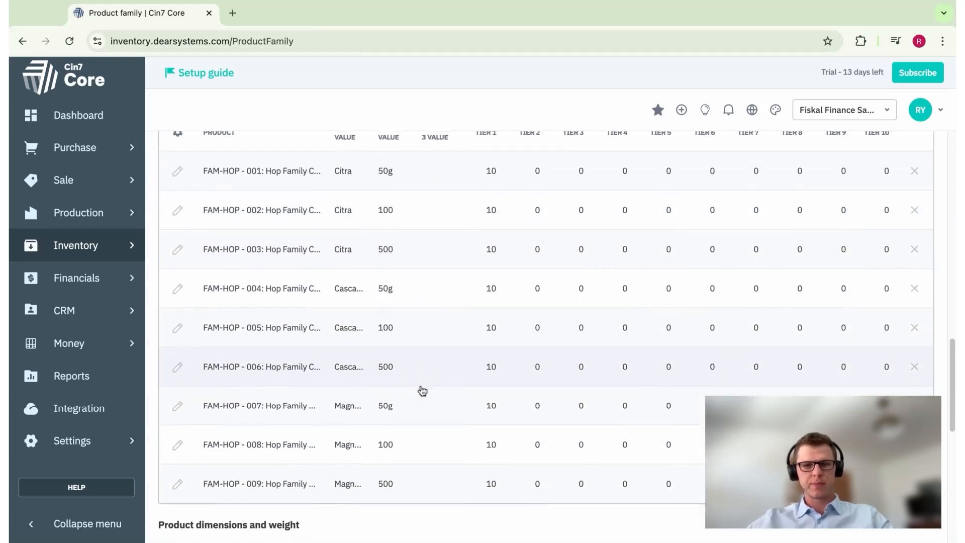
scroll(402, 190, "up", 1)
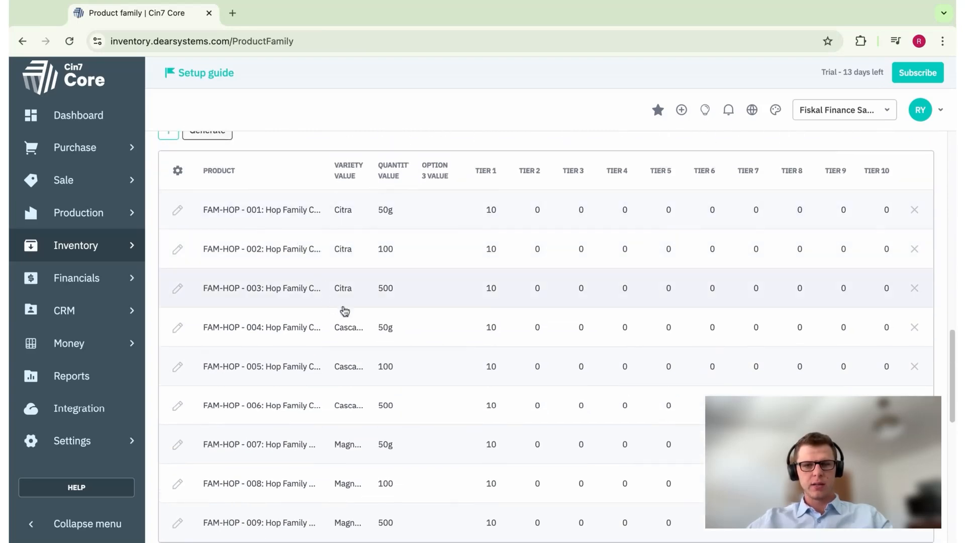
Set the Tier 1 prices of the Citra variations to 5 for 50g, 8 for 100 and 35 for 500.
scroll(402, 364, "down", 1)
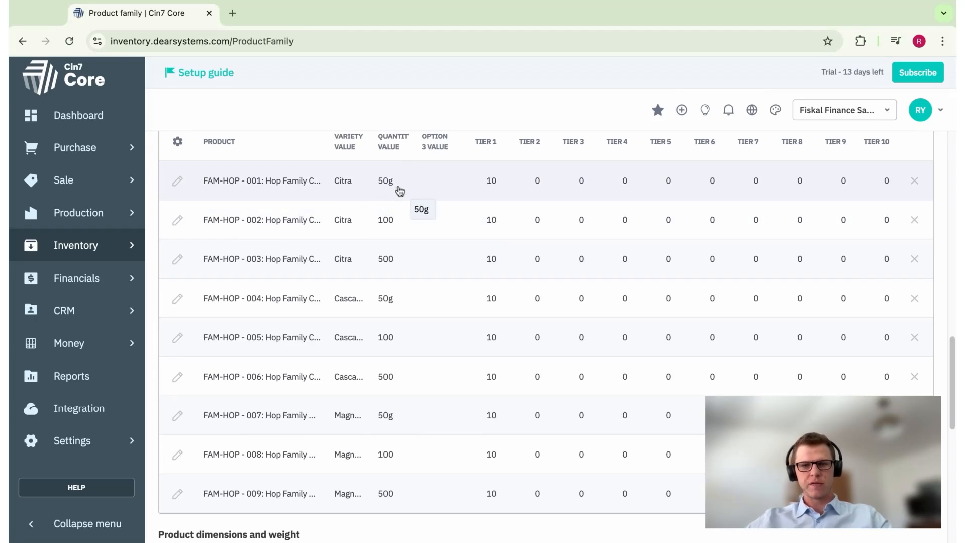
left_click(491, 183)
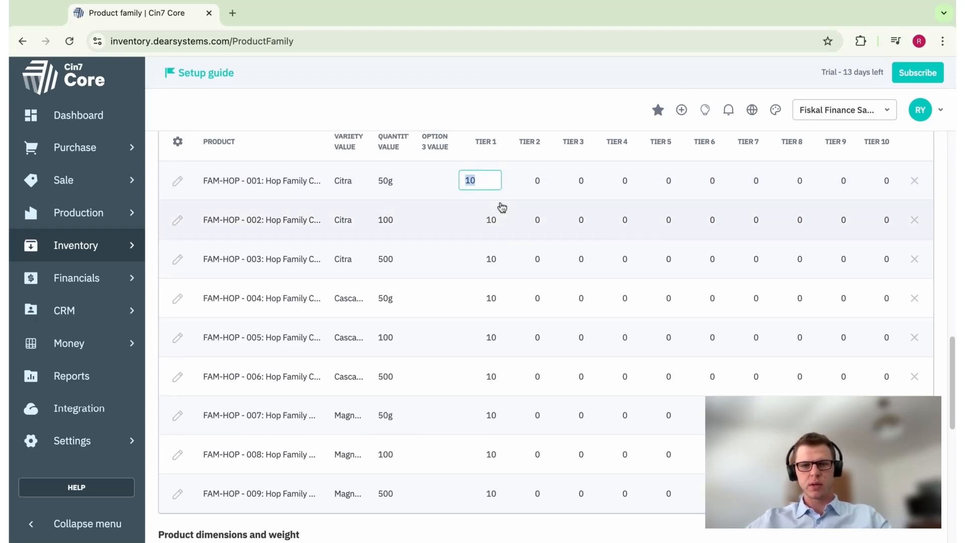
type("5")
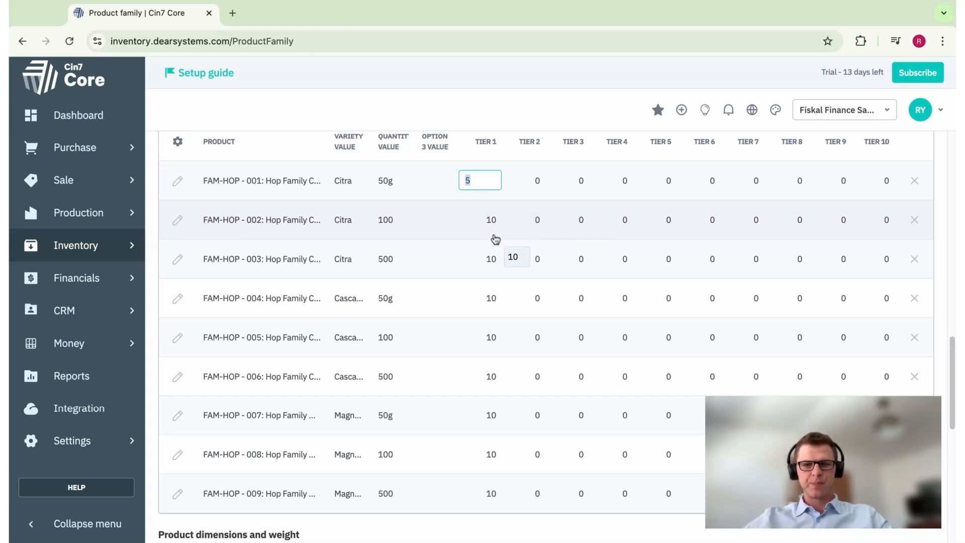
key("Return")
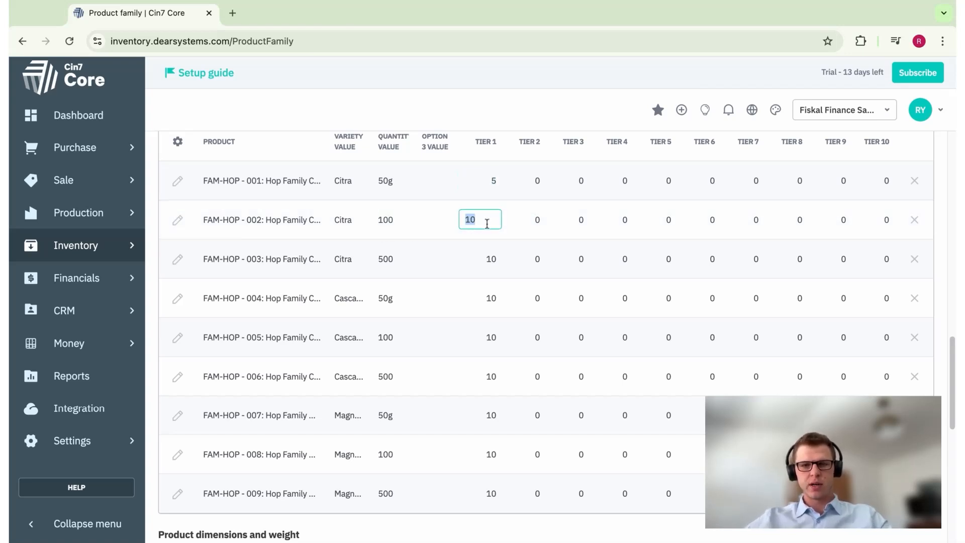
type("8")
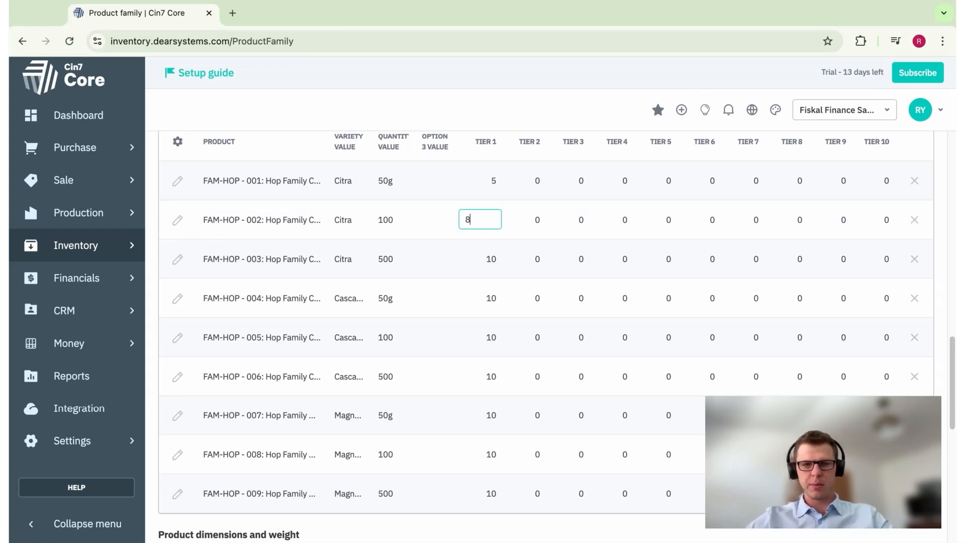
key("Return")
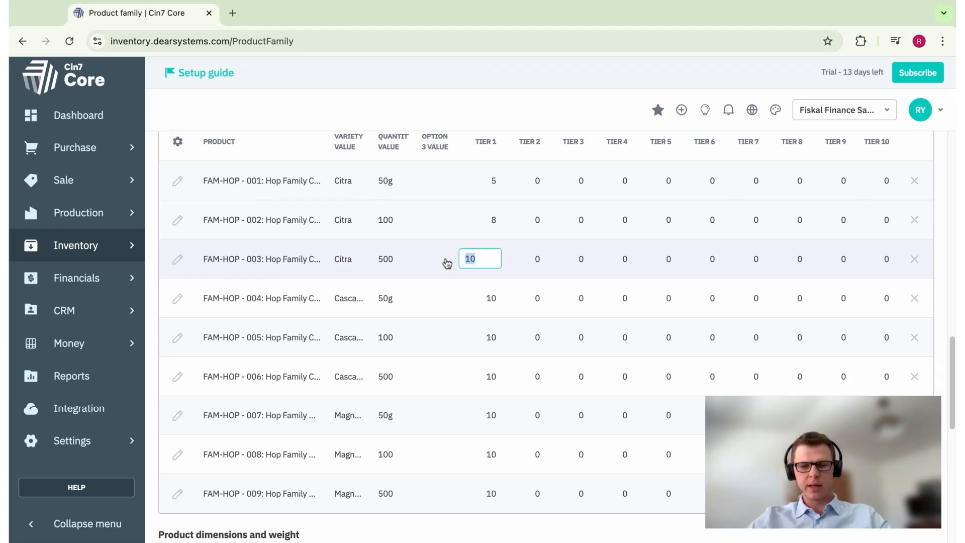
type("35")
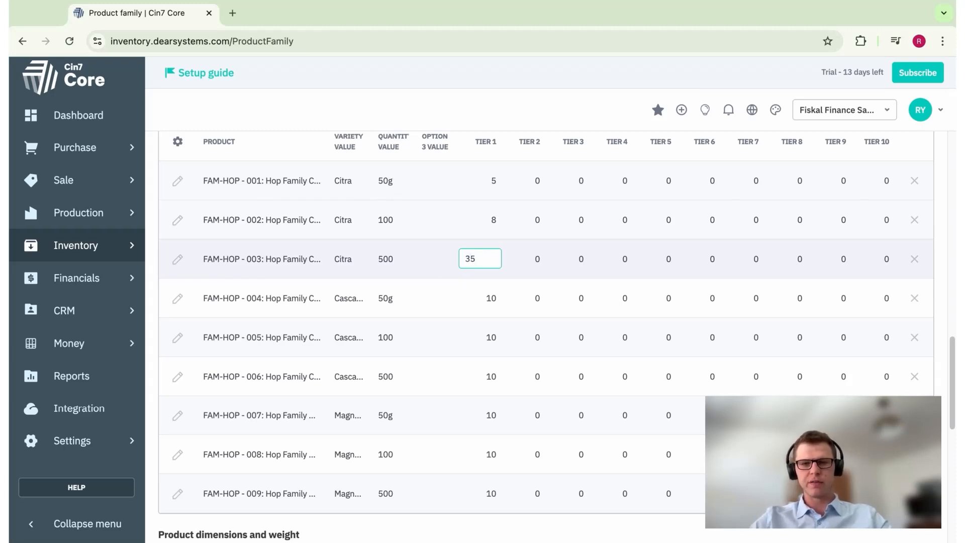
left_click(437, 276)
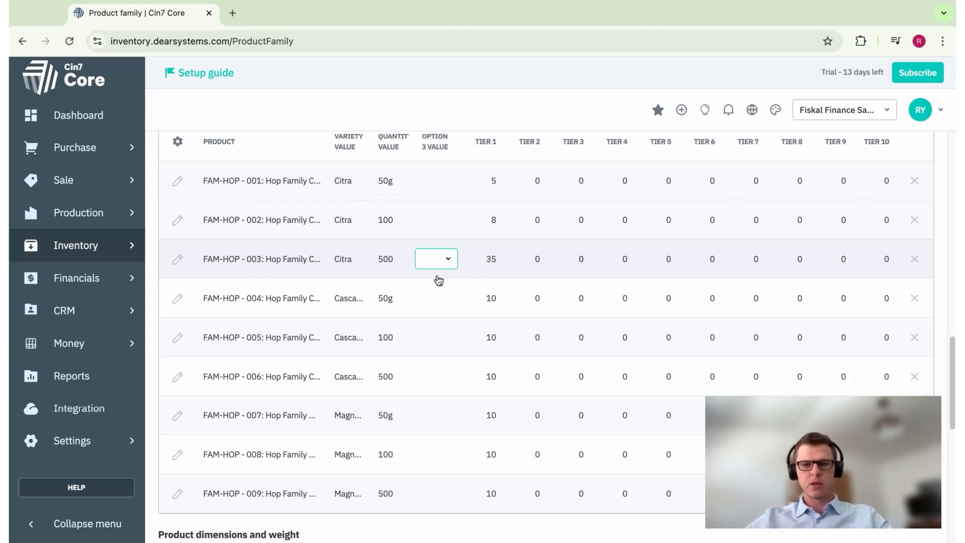
Set the Tier 1 prices of the Cascade and Magnum variations to 5 for 50g, 8 for 100 and 35 for 500.
left_click(504, 289)
left_click(493, 297)
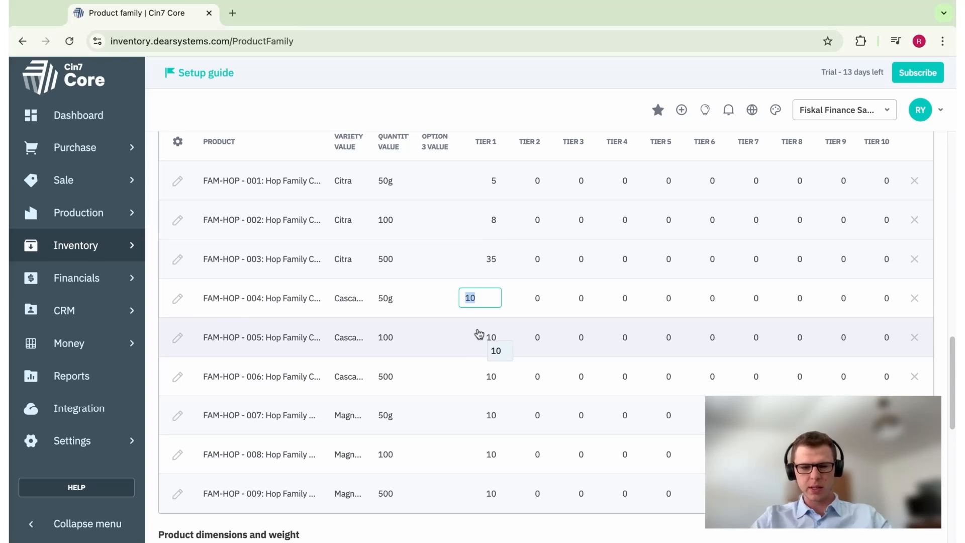
type("5")
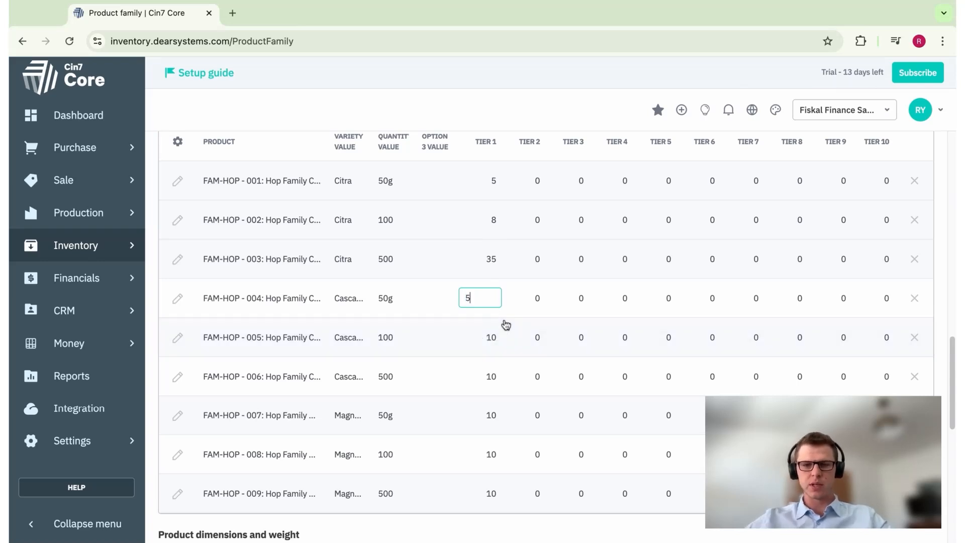
left_click(492, 339)
type("8")
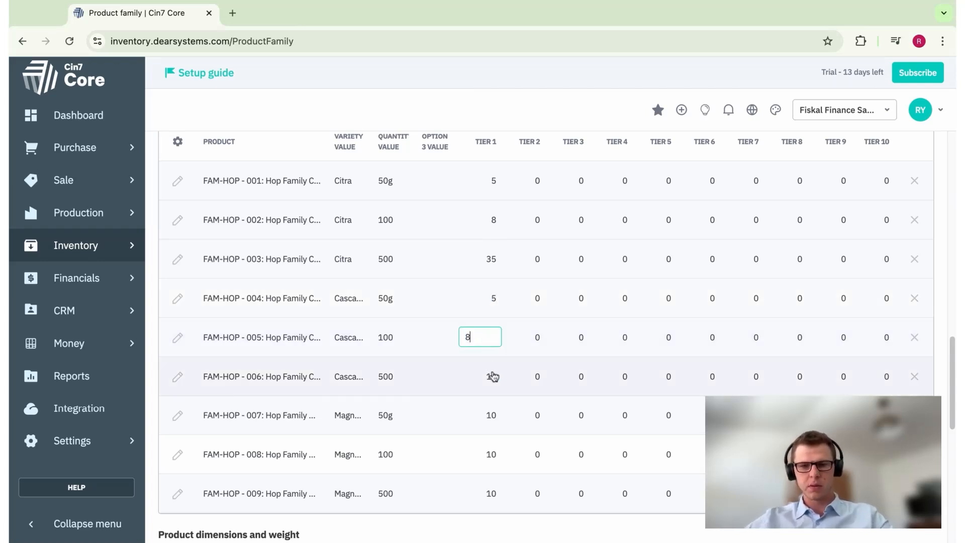
left_click(491, 375)
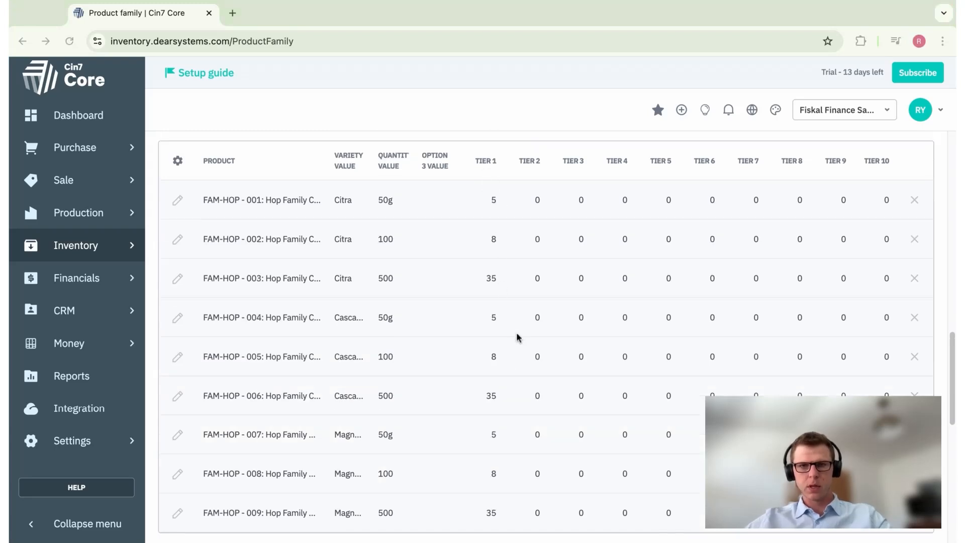
Review the Tier 1 prices of all variations and the product dimensions and weight table.
scroll(516, 335, "down", 1)
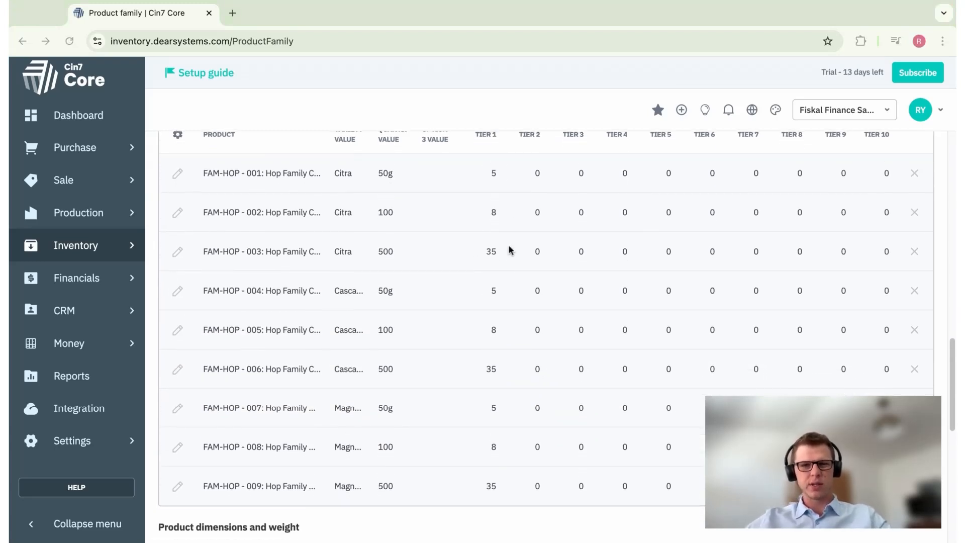
scroll(511, 247, "up", 1)
scroll(498, 212, "up", 1)
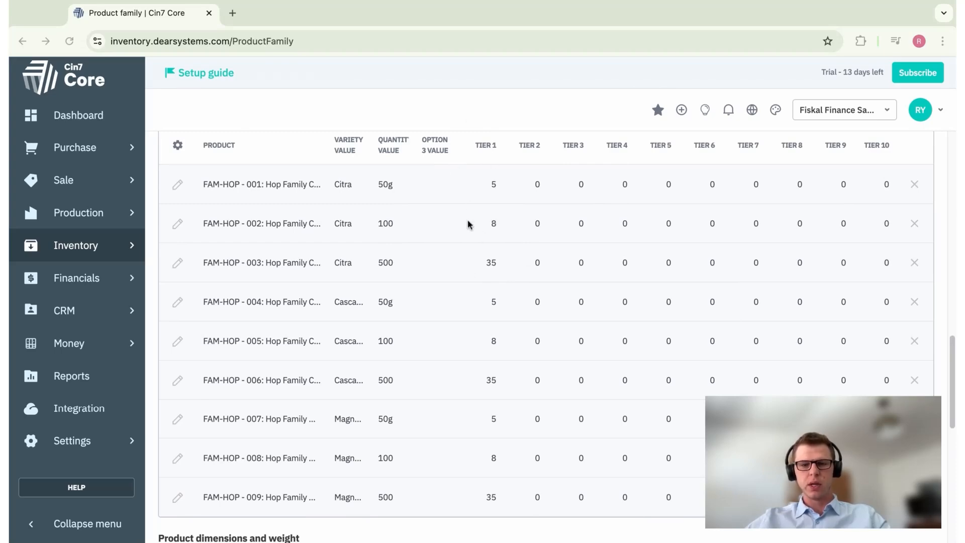
scroll(481, 249, "down", 1)
scroll(488, 211, "up", 1)
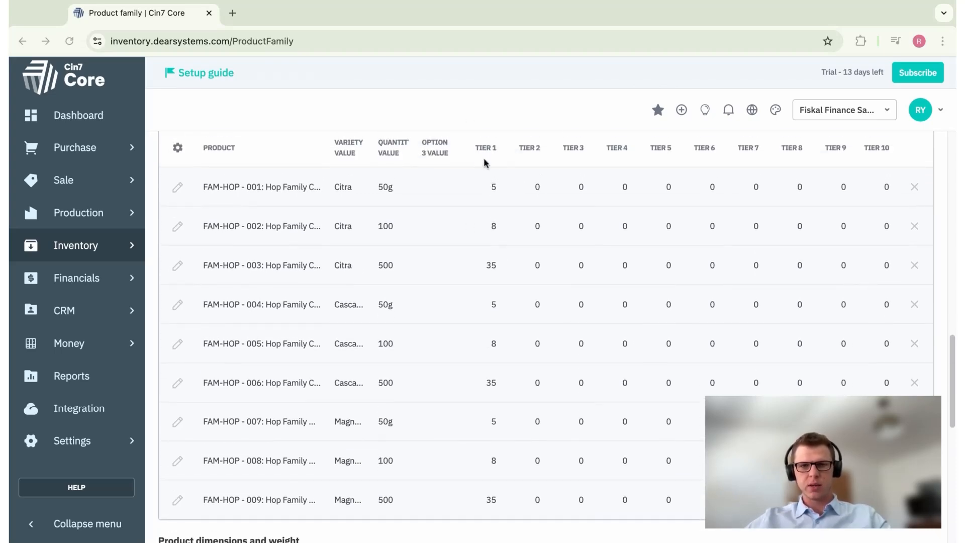
scroll(480, 302, "down", 1)
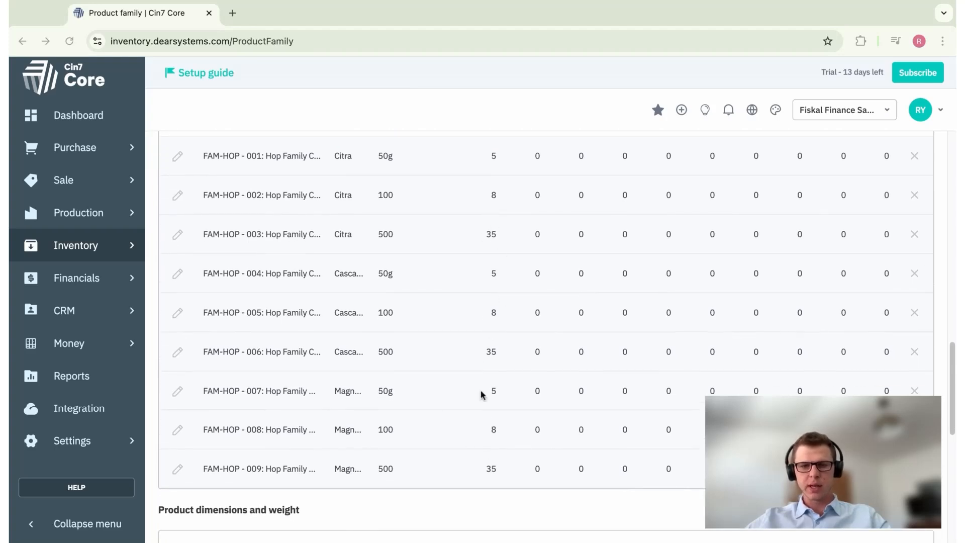
scroll(490, 377, "up", 1)
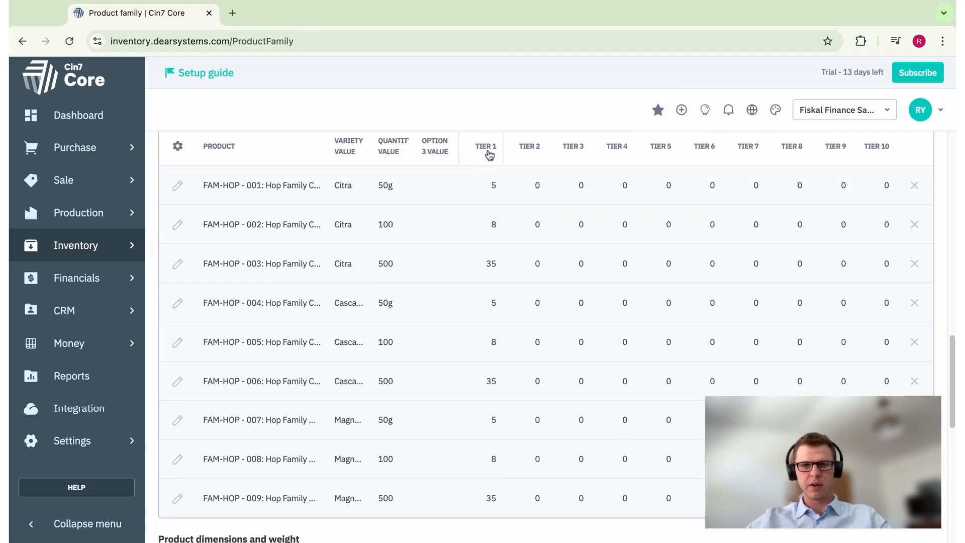
scroll(490, 256, "down", 3)
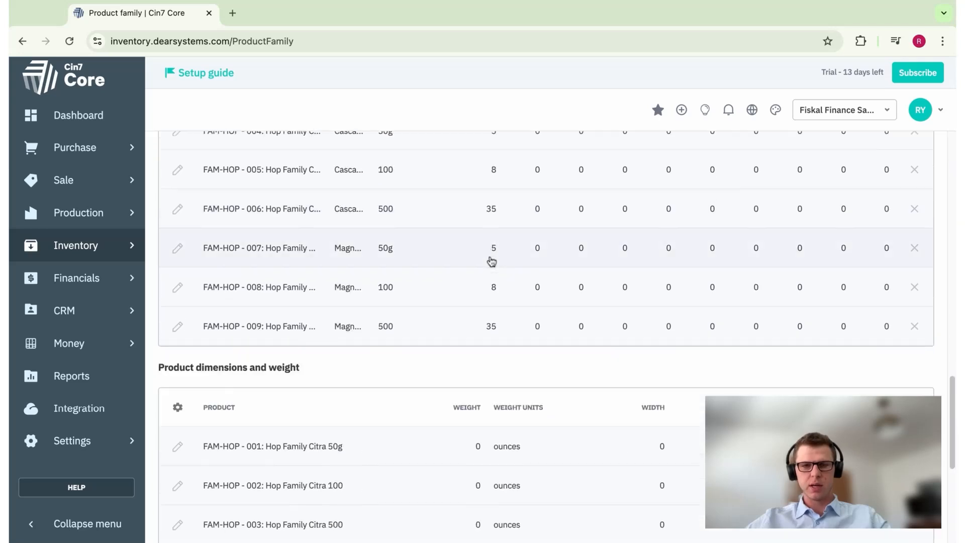
scroll(492, 261, "down", 3)
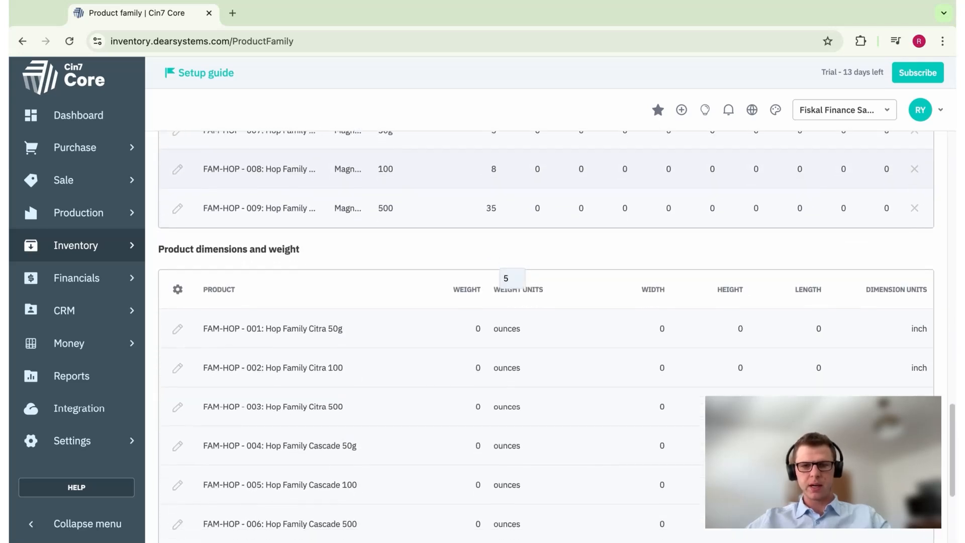
Check the weight unit selection for the Citra 50g variation in the product dimensions and weight table.
scroll(498, 274, "down", 3)
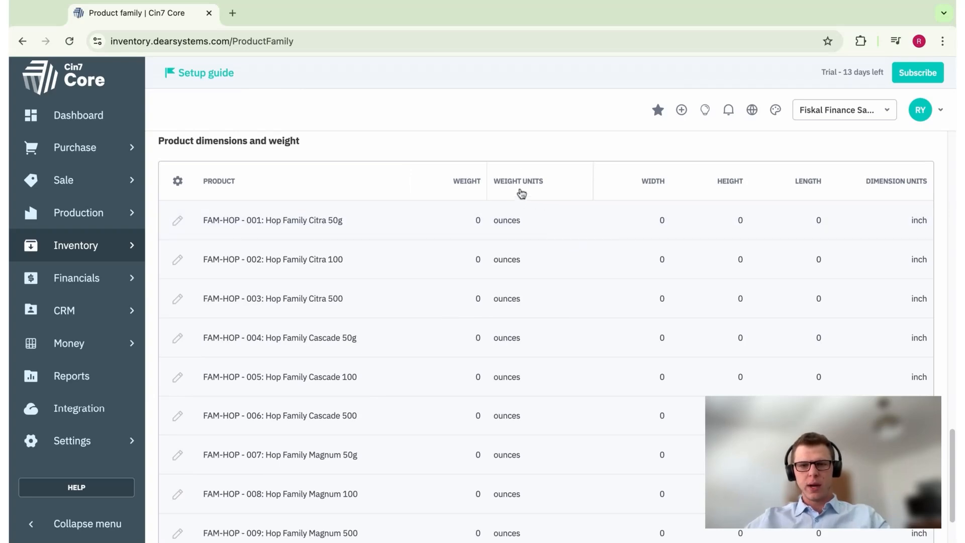
left_click(514, 226)
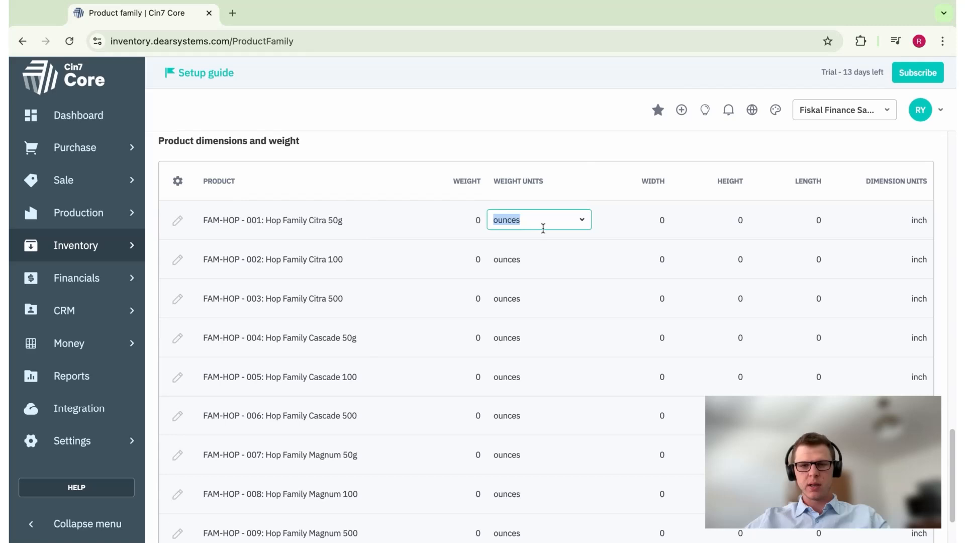
left_click(582, 221)
left_click(529, 281)
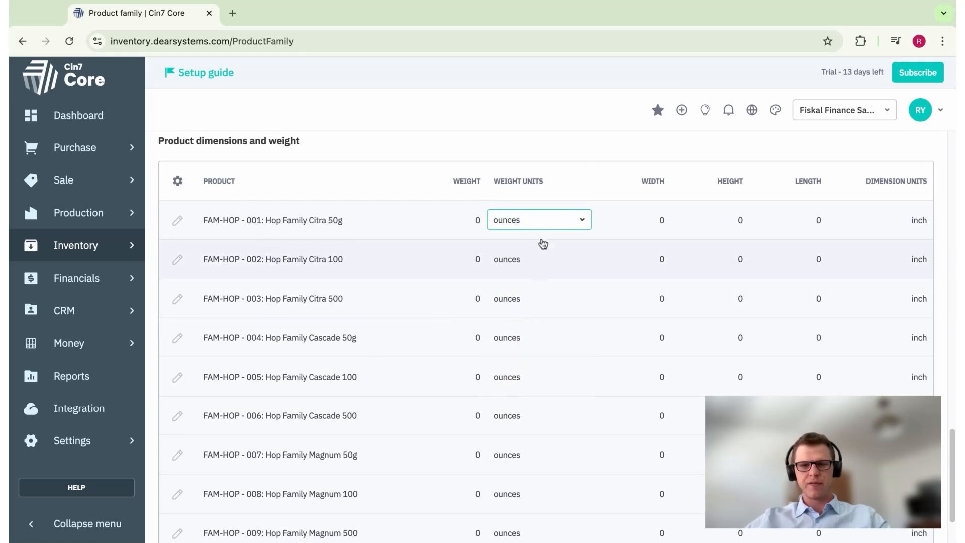
left_click(576, 150)
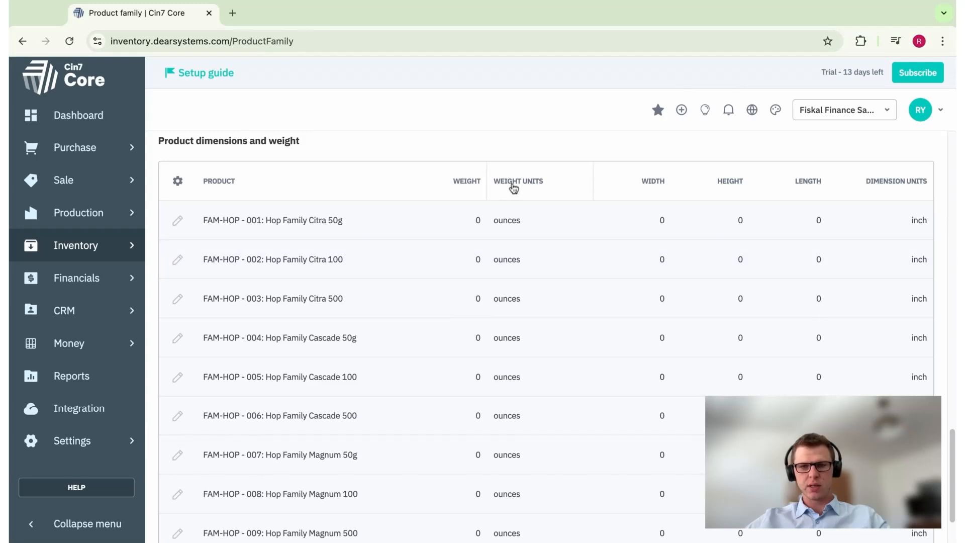
Open General Settings in a new tab and search the page for "dimen" to locate the measurement settings.
left_click(88, 441)
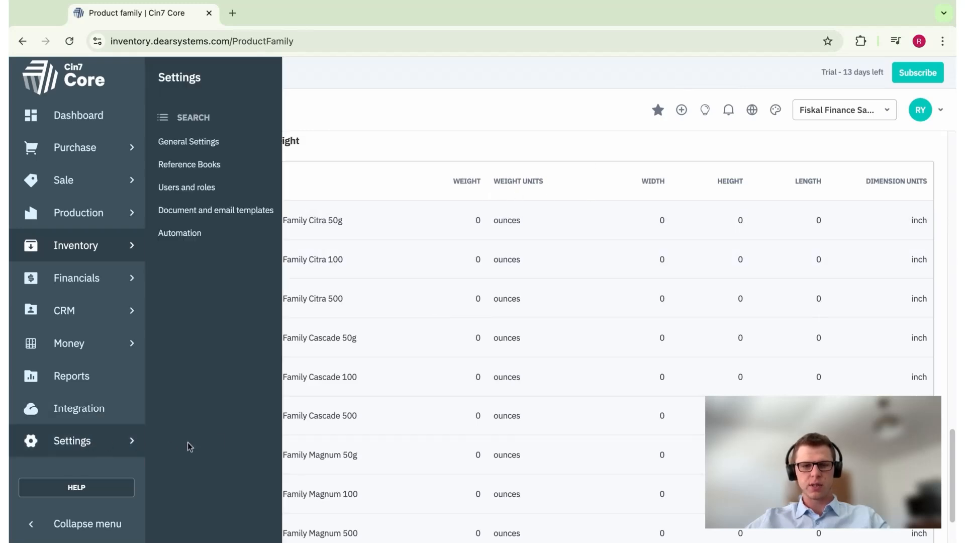
left_click(213, 146, "super")
left_click(286, 20)
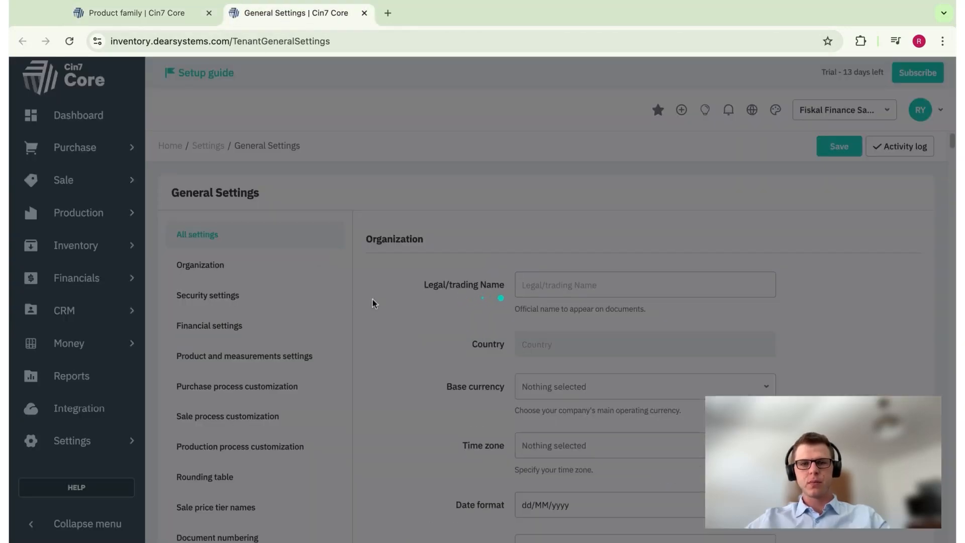
key("super+f")
type("curre")
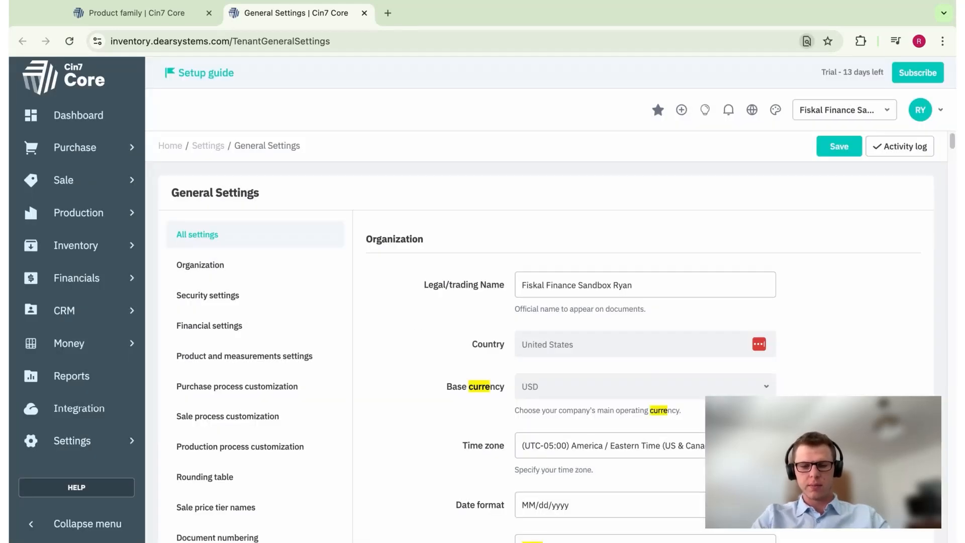
type("dimen")
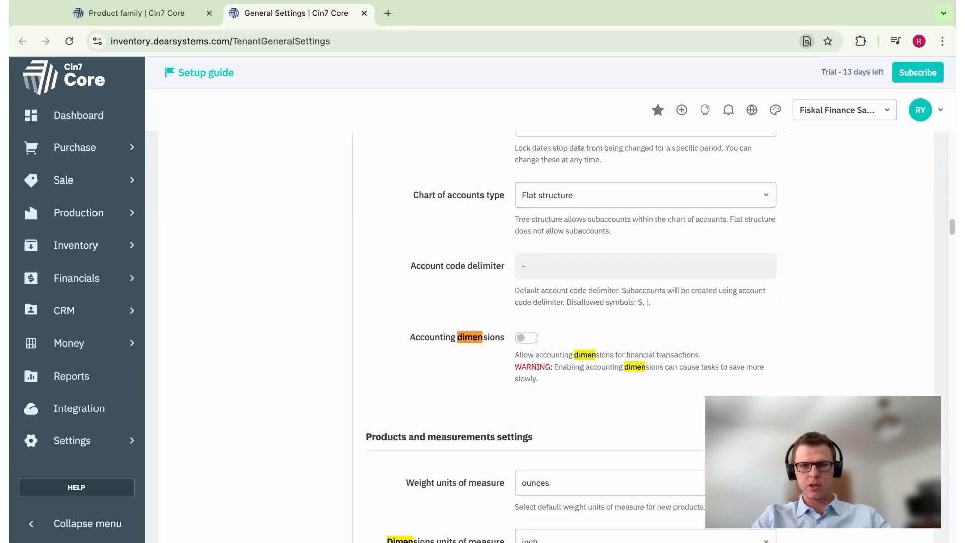
left_click(373, 338)
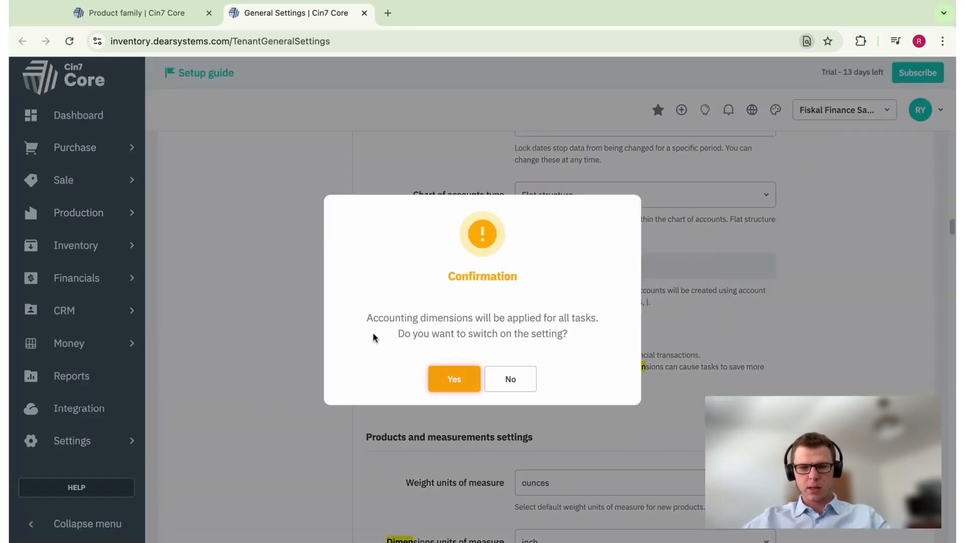
left_click(511, 385)
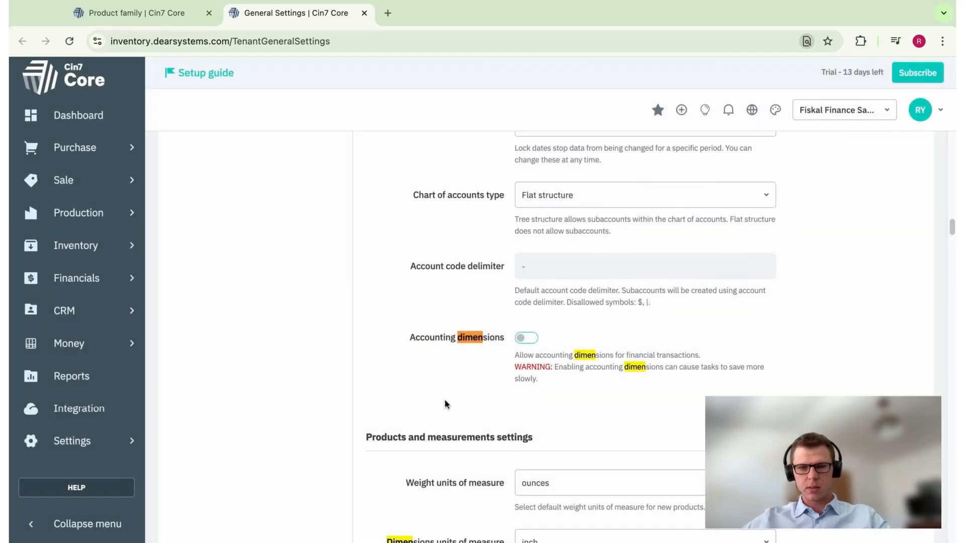
Choose gram as the default weight unit and centimetre as the default dimension unit, and close General Settings without saving.
scroll(446, 400, "down", 2)
scroll(444, 398, "down", 2)
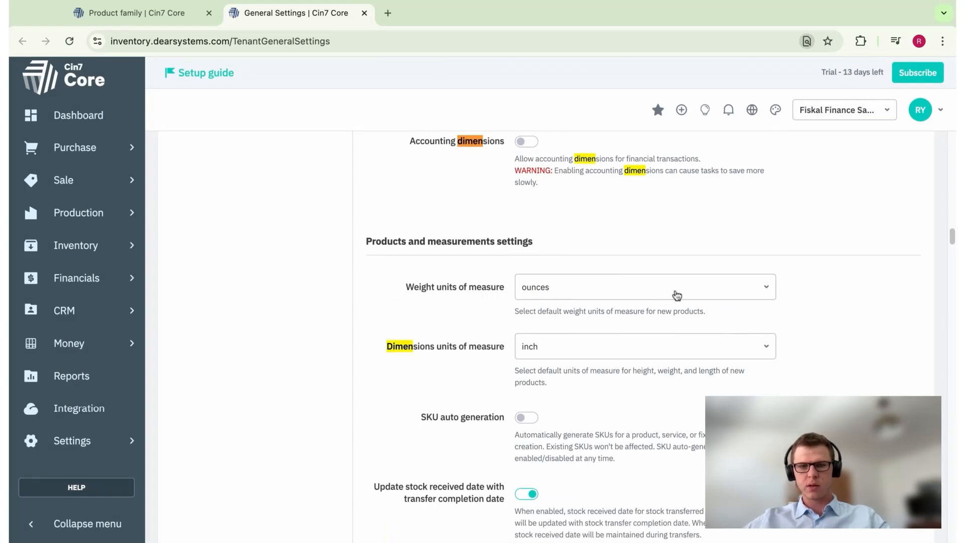
left_click(766, 288)
left_click(573, 472)
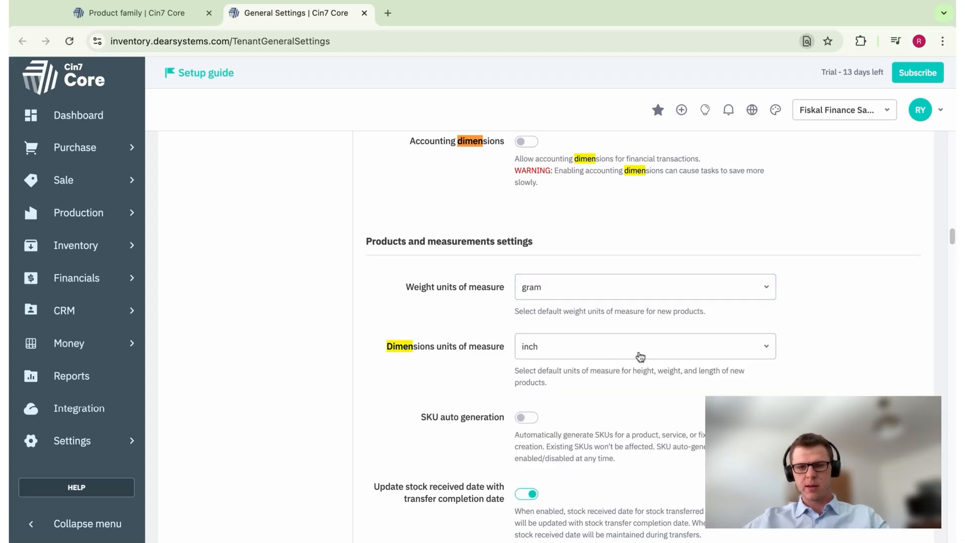
left_click(768, 350)
scroll(609, 467, "down", 2)
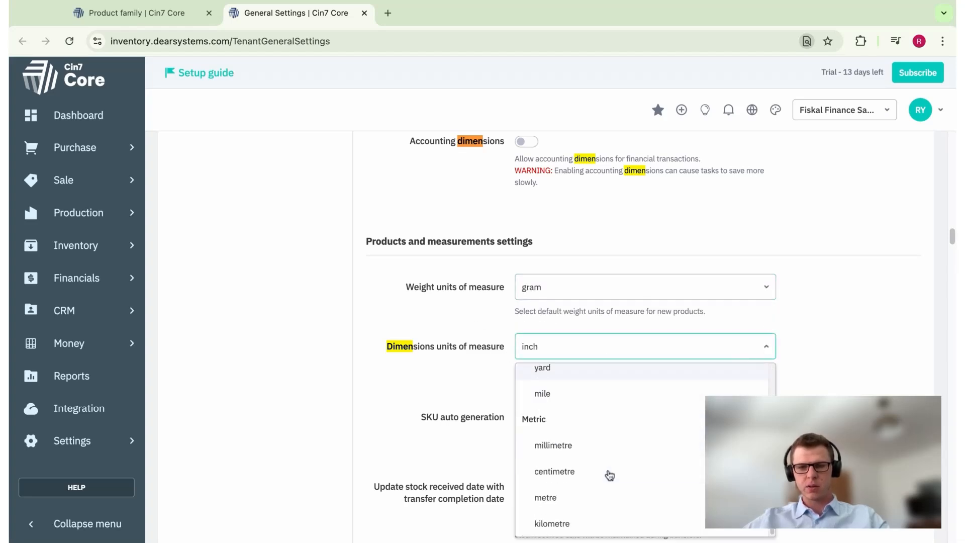
left_click(635, 463)
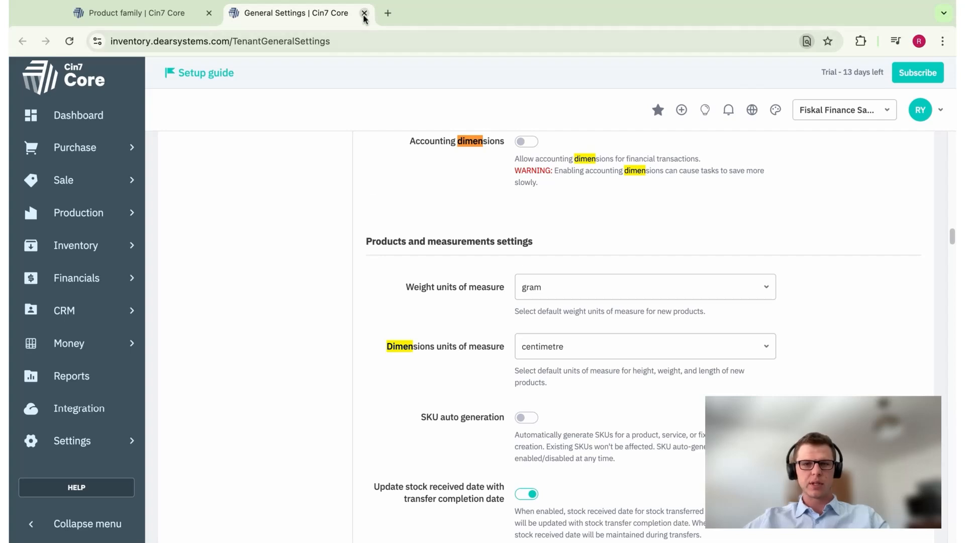
key("super+w")
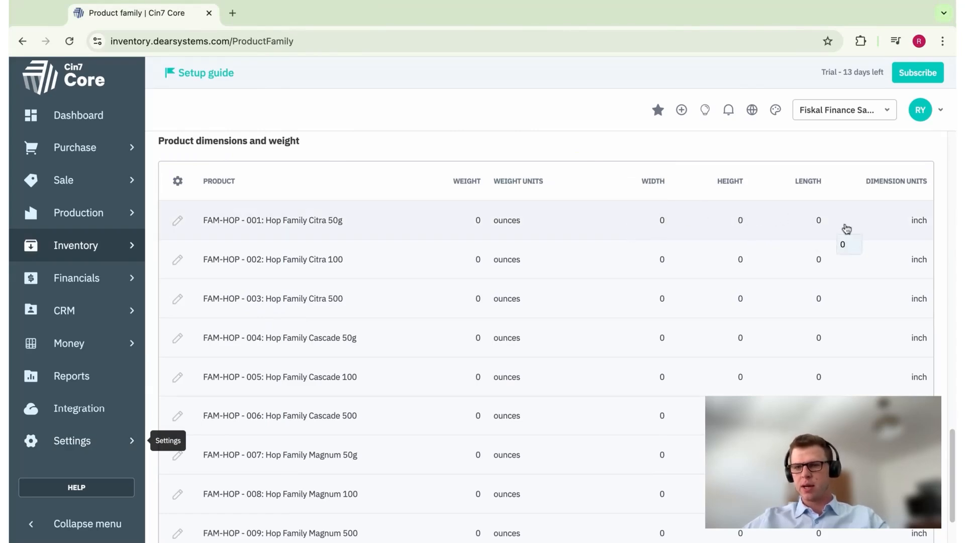
Check the dimension unit options for the Citra 50g variation and look over the rest of the dimensions table.
left_click(890, 224)
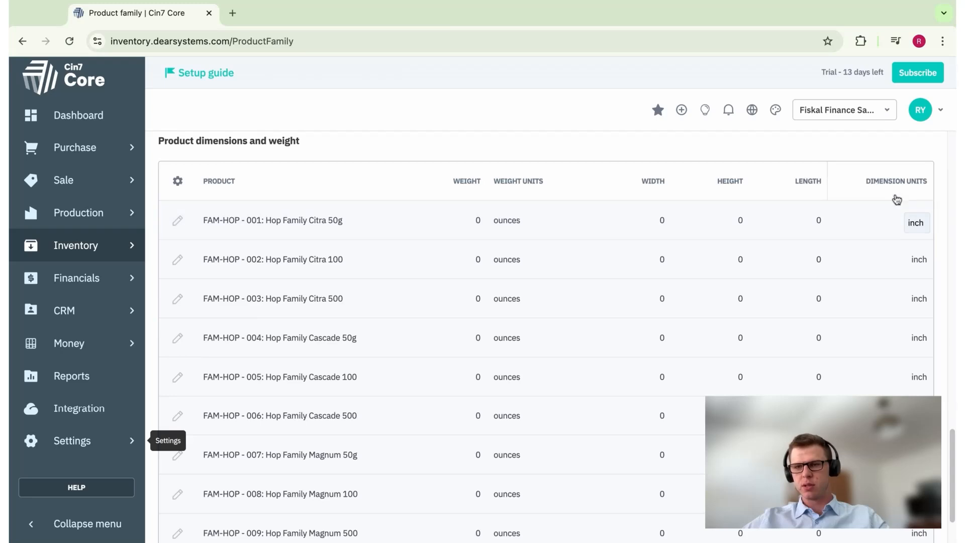
left_click(919, 222)
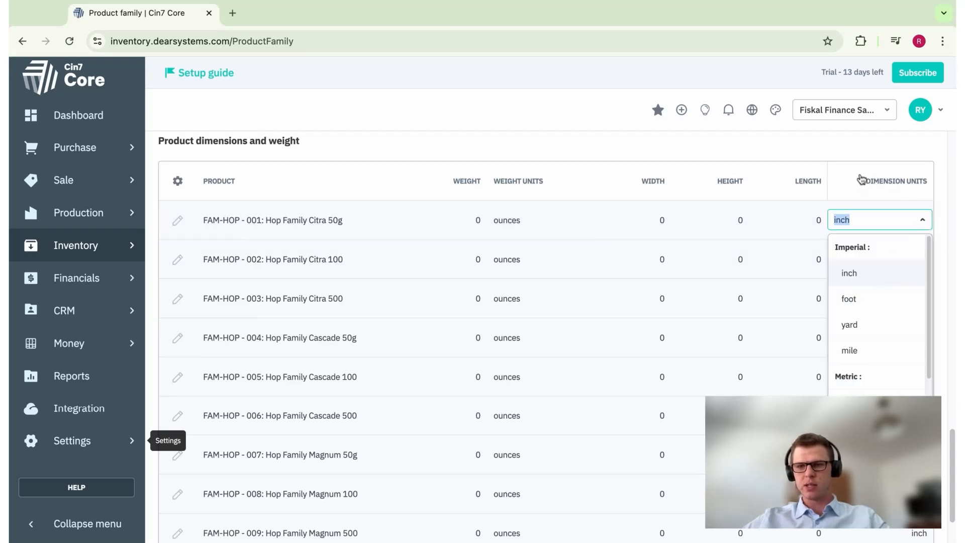
left_click(881, 179)
scroll(478, 319, "down", 2)
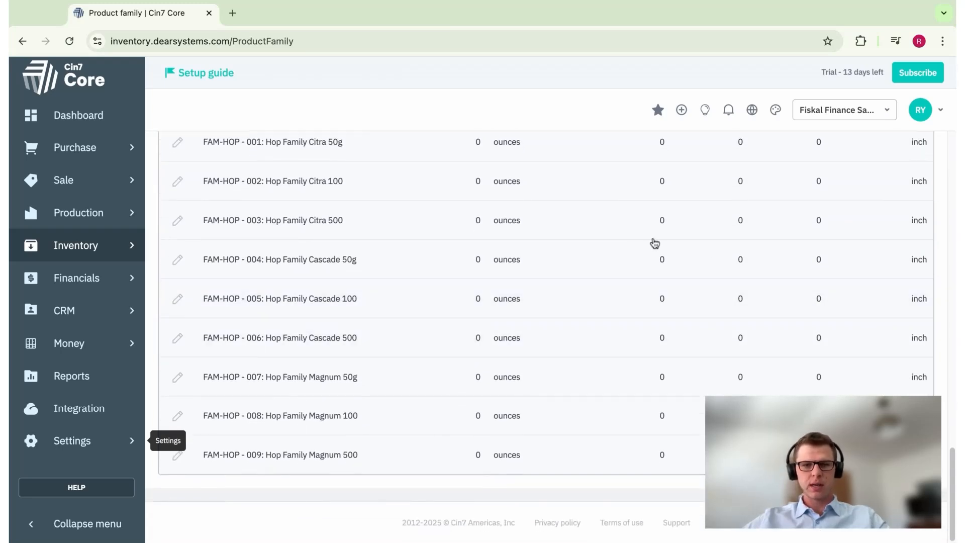
Save the new product family and accept updating the variation prices with the family prices.
scroll(546, 398, "up", 20)
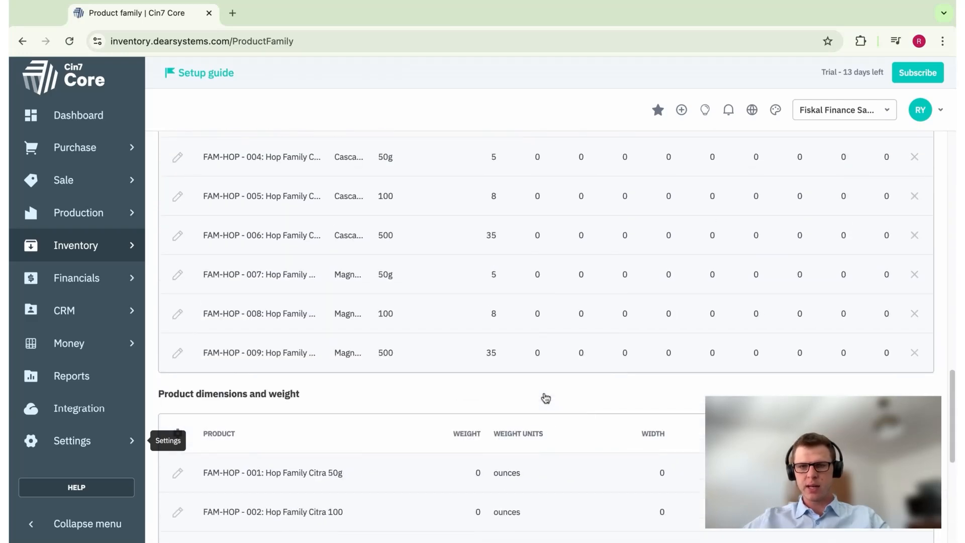
scroll(635, 373, "up", 3)
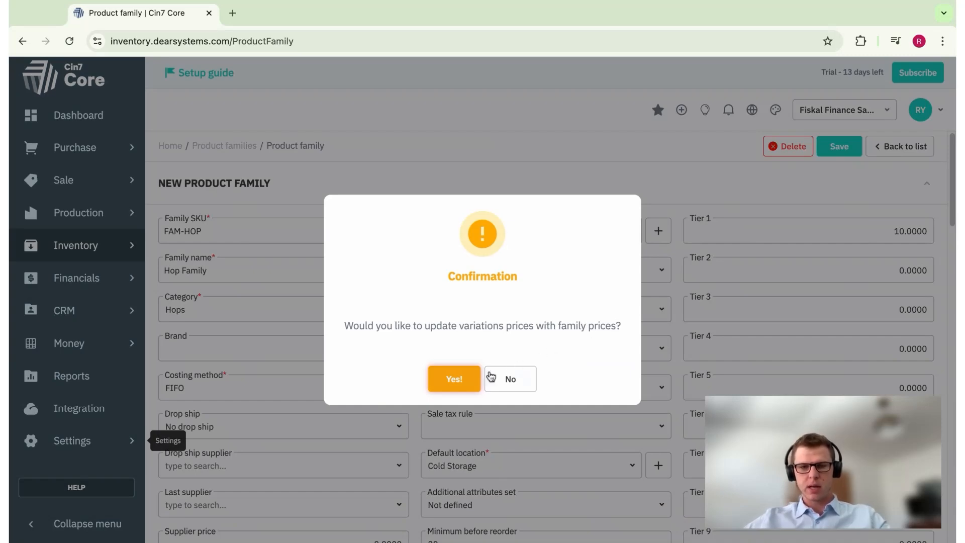
left_click(467, 380)
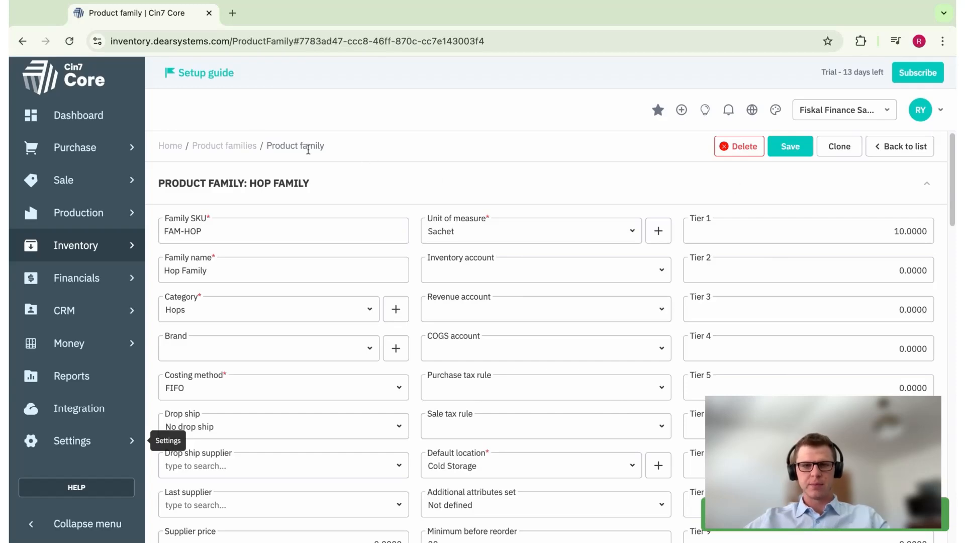
Open the Product families list in a new tab, search for "hop" and open the Hop Family record.
middle_click(248, 153)
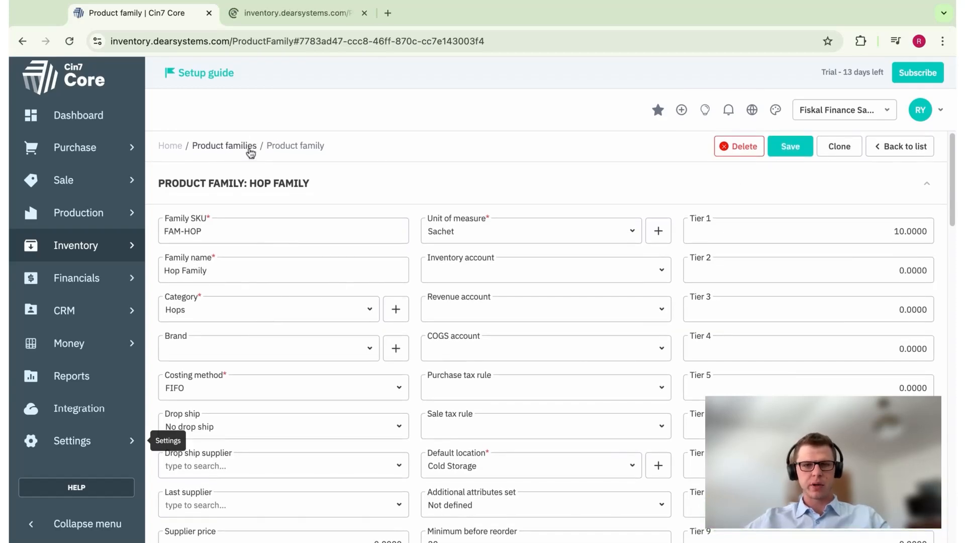
left_click(300, 18)
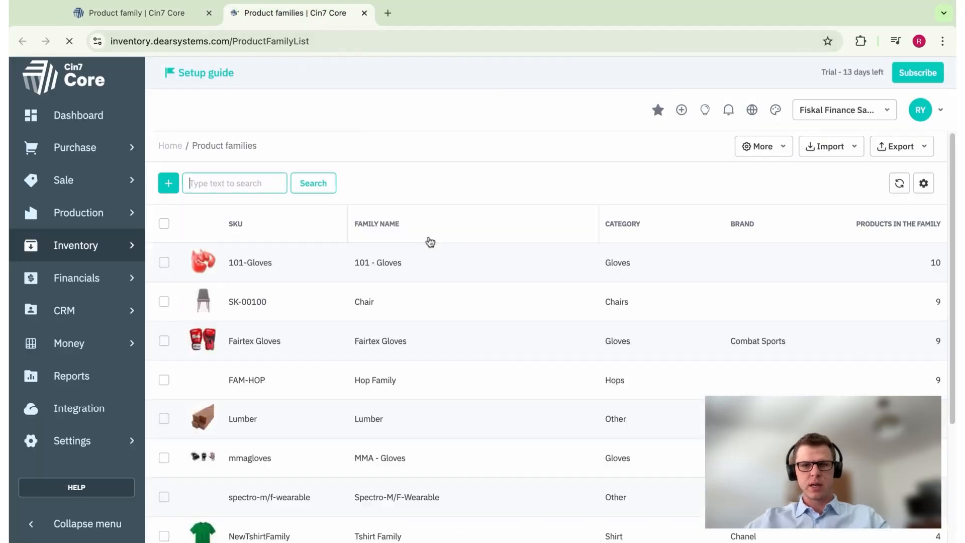
type("hop")
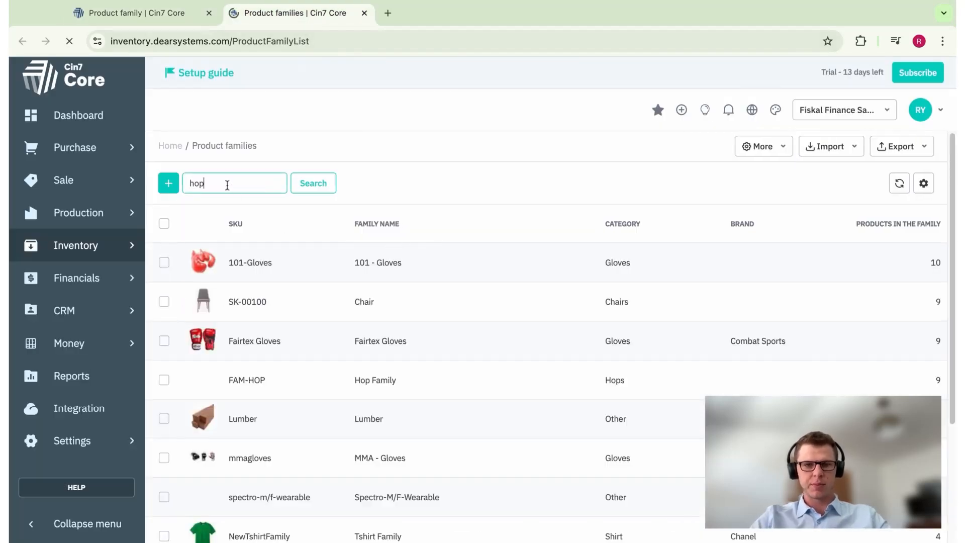
key("Return")
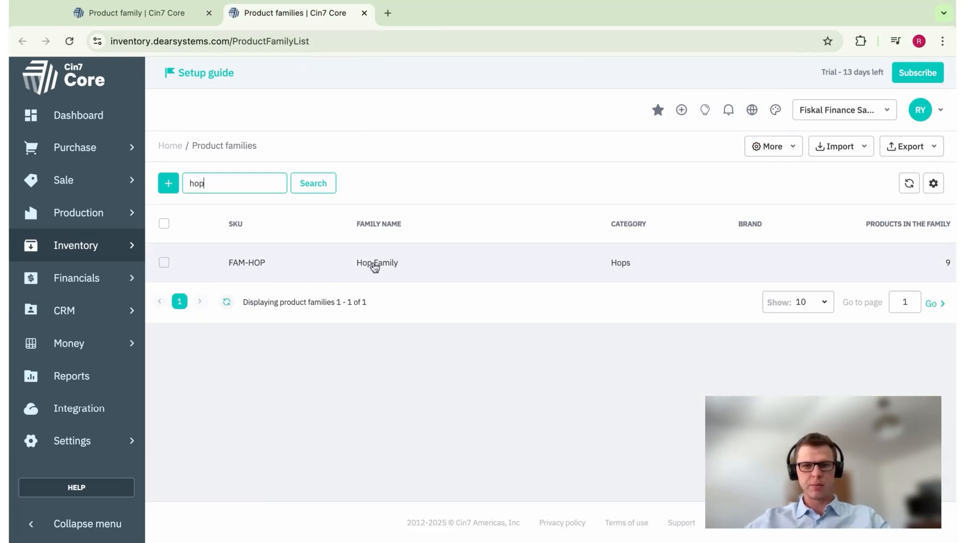
left_click(411, 273)
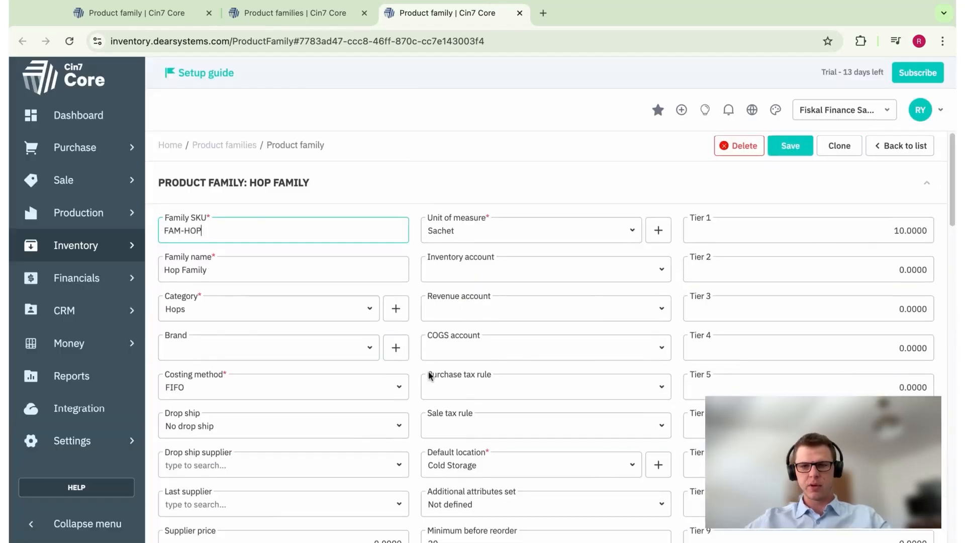
Review the saved Tier 1 prices in the Hop Family's variations table.
scroll(431, 375, "down", 3)
scroll(430, 377, "up", 3)
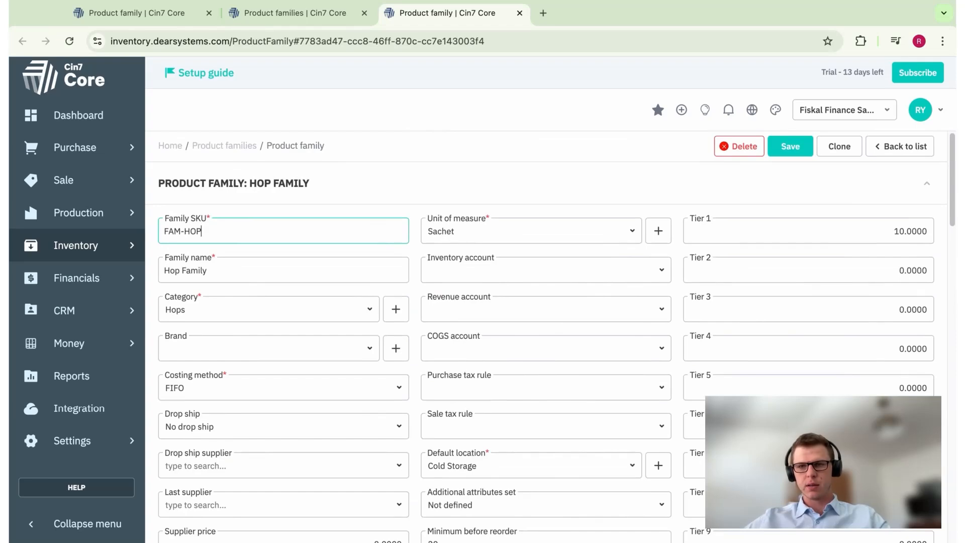
scroll(430, 376, "down", 15)
scroll(551, 340, "down", 1)
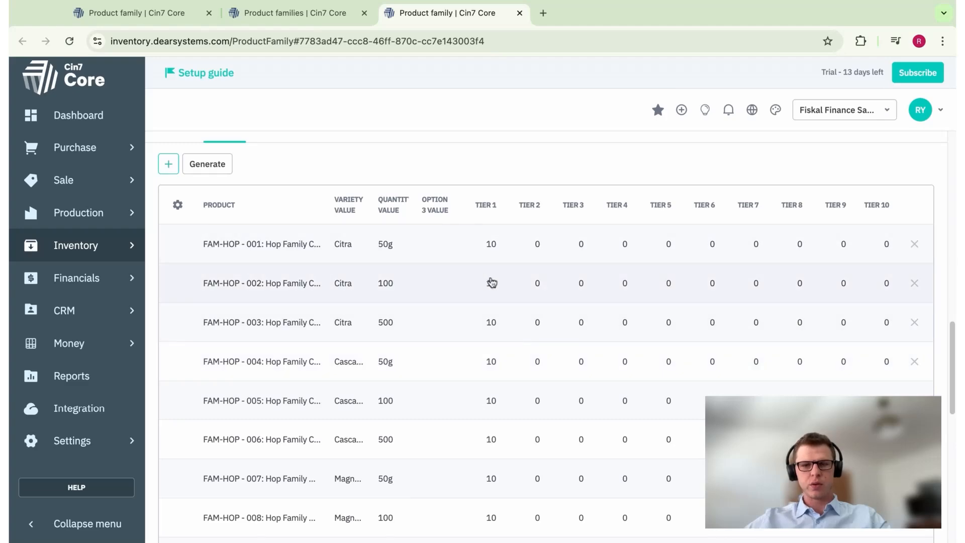
Set the Hop Family's own Tier 1 price to 0.
scroll(500, 261, "up", 15)
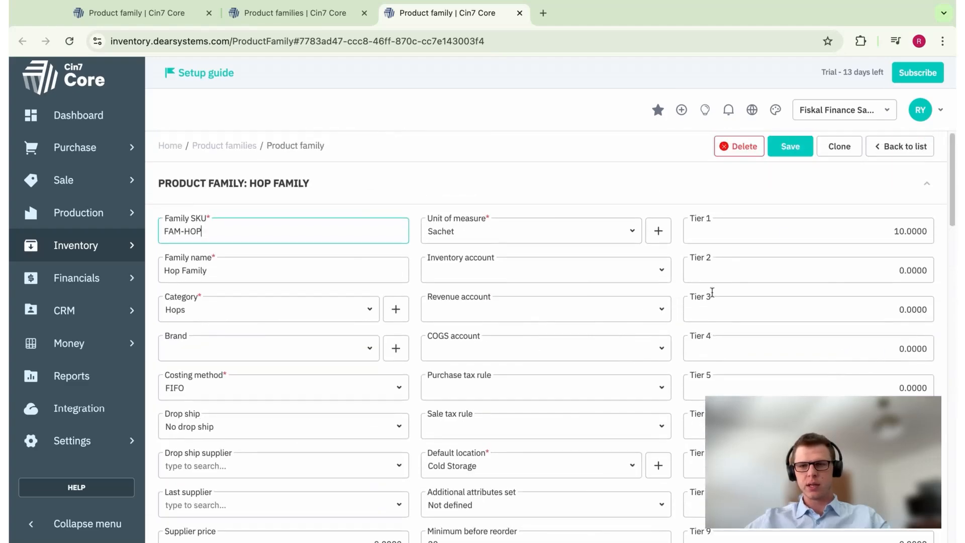
left_click(867, 236)
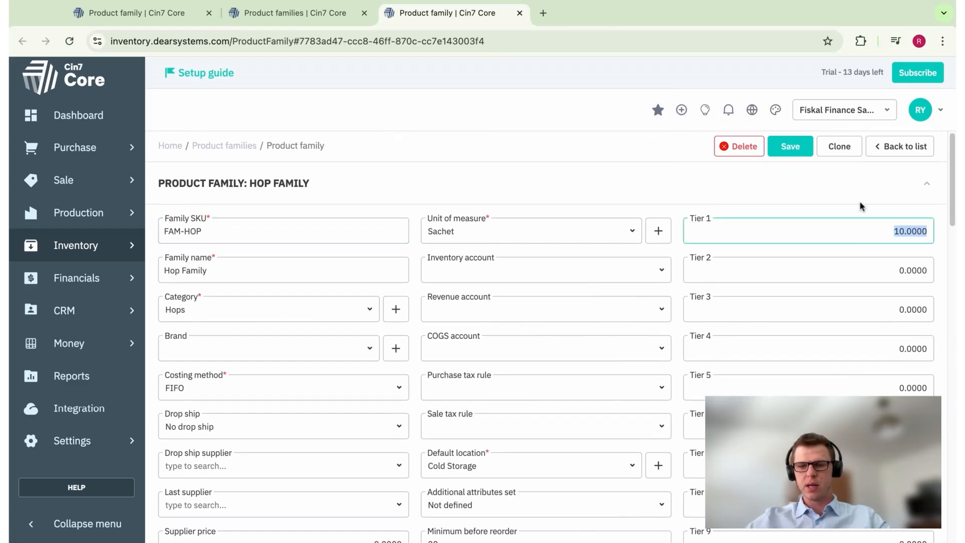
type("0")
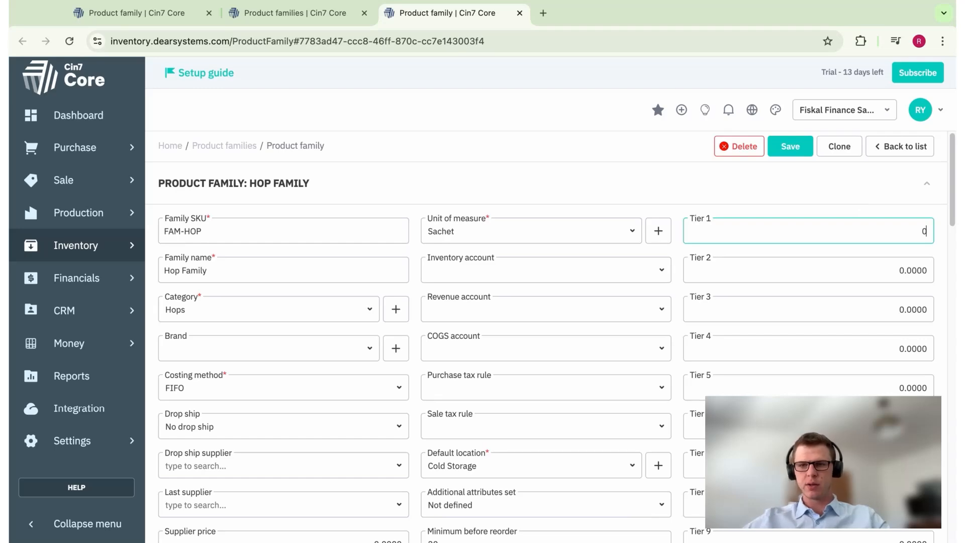
left_click(803, 206)
Set the Tier 1 prices of the Citra, Cascade and Magnum variations to 5 for 50g, 8 for 100 and 35 for 500.
scroll(632, 368, "down", 15)
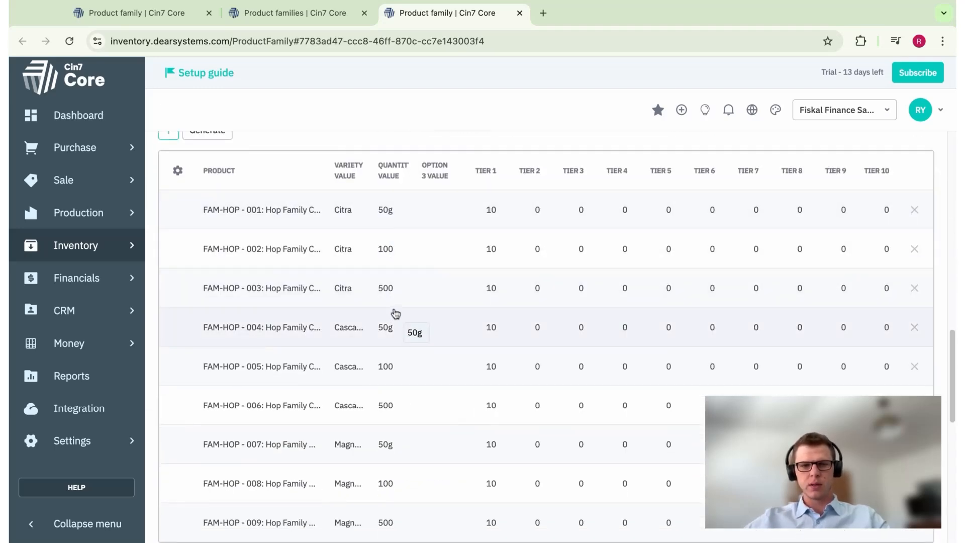
left_click(486, 214)
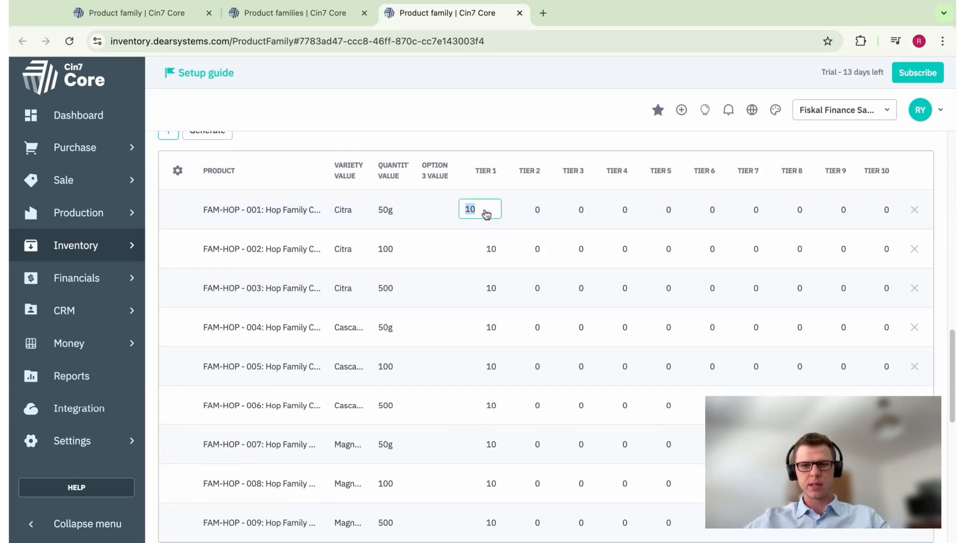
type("5")
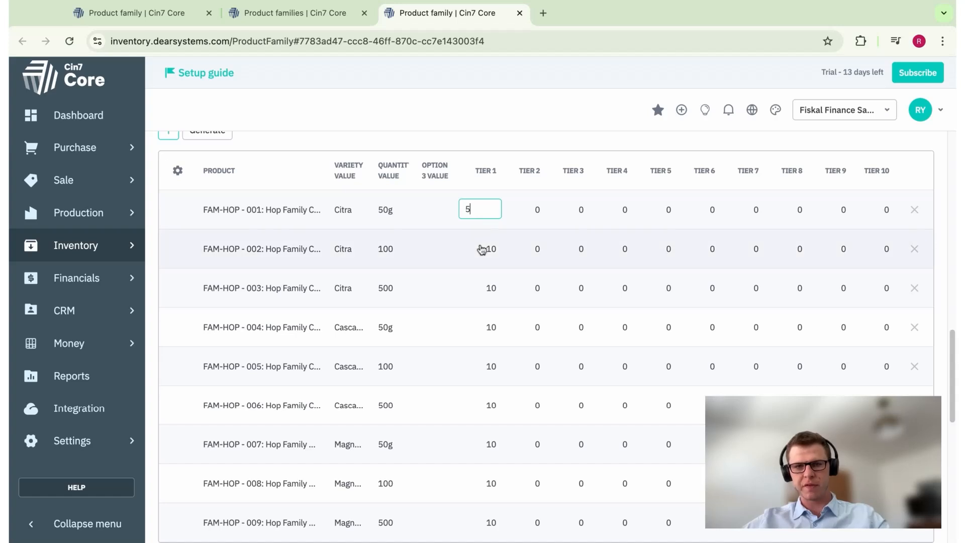
left_click(484, 248)
type("8")
left_click(494, 297)
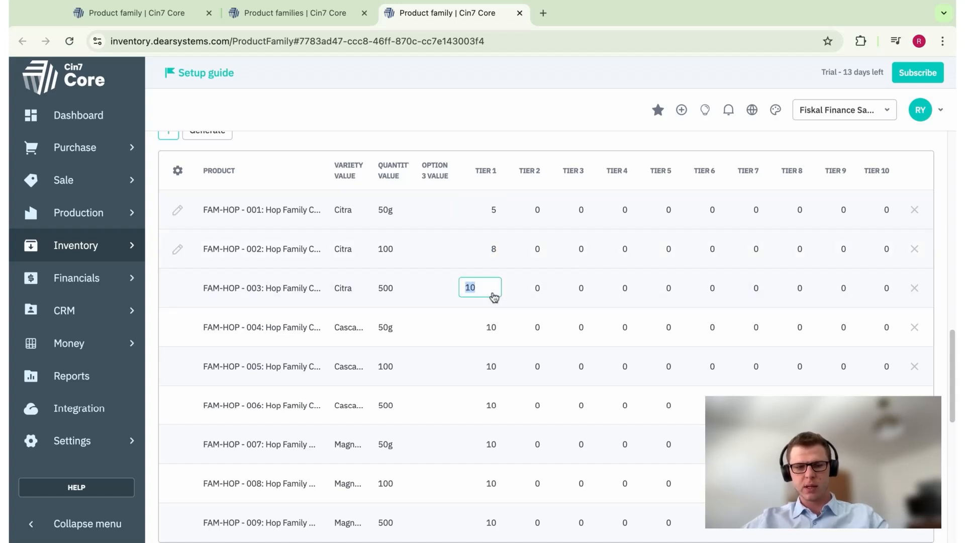
type("35")
left_click(465, 107)
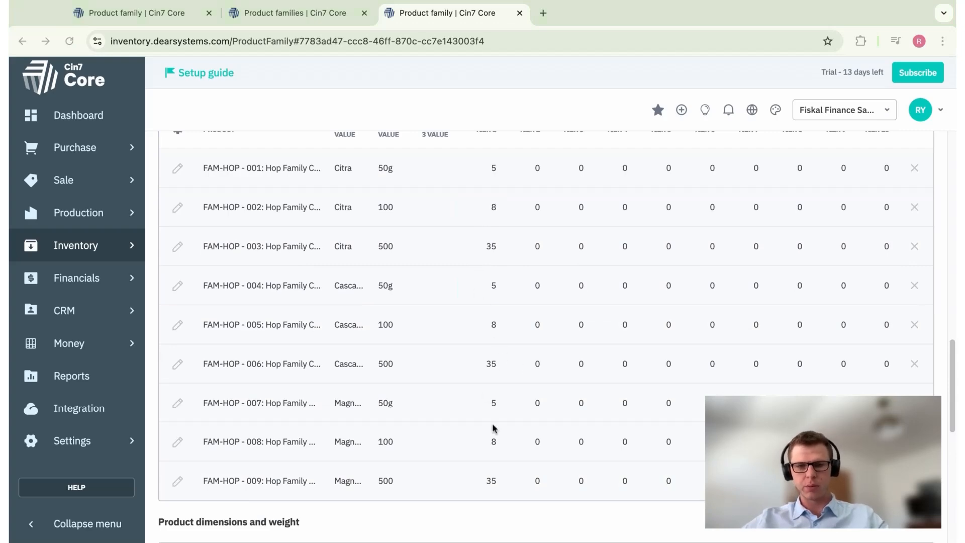
Save the Hop Family, declining to update the variation prices with the family prices.
scroll(494, 430, "up", 2)
scroll(495, 431, "up", 1)
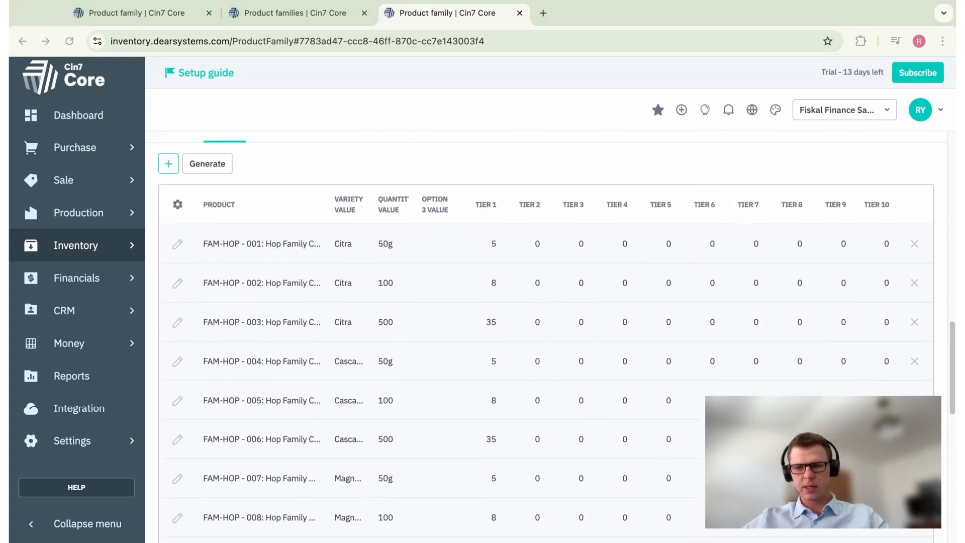
left_click(905, 513)
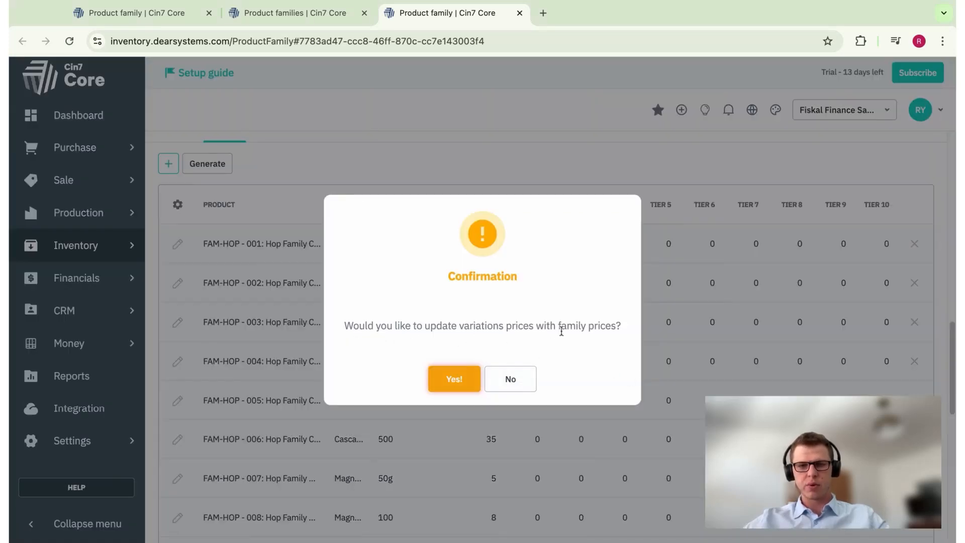
left_click(511, 381)
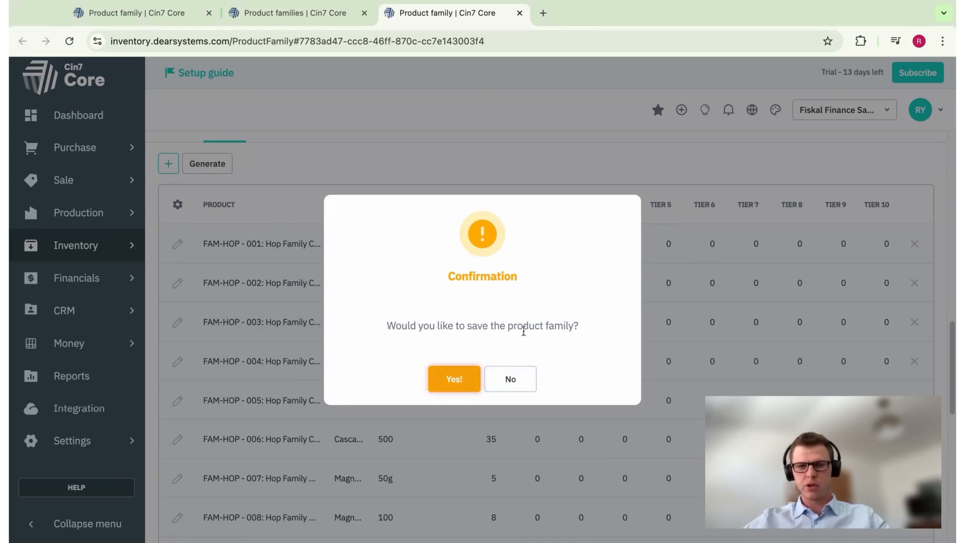
left_click(435, 385)
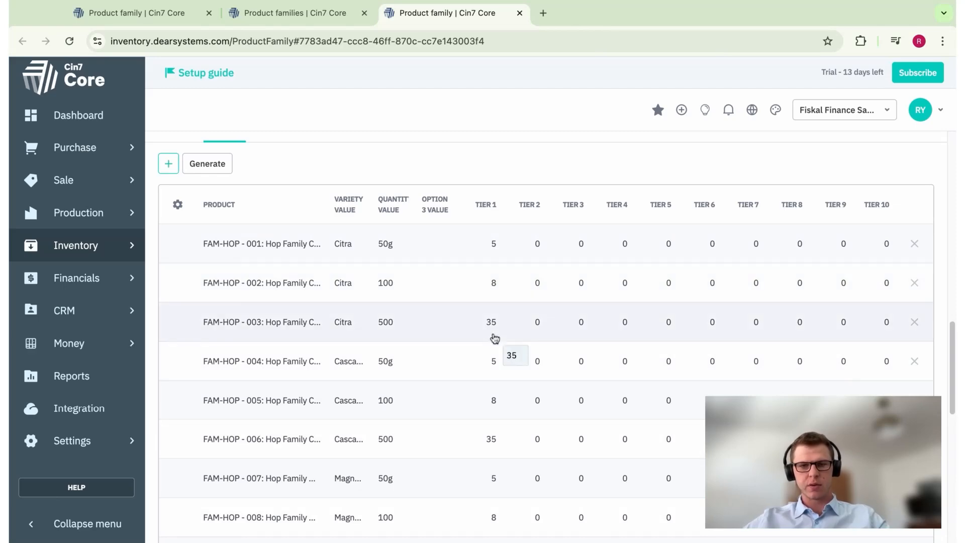
Open the inventory Products list and search for "hop".
left_click(68, 247)
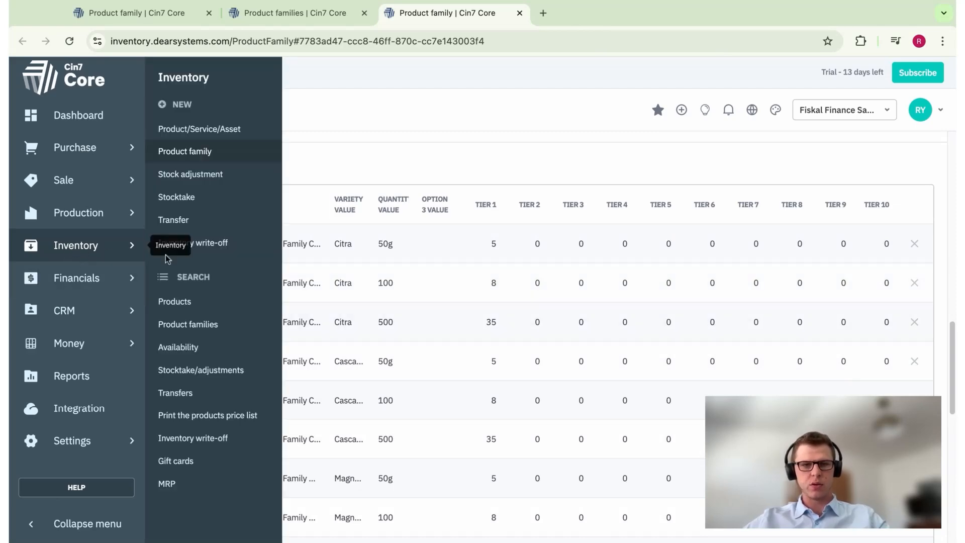
left_click(172, 302)
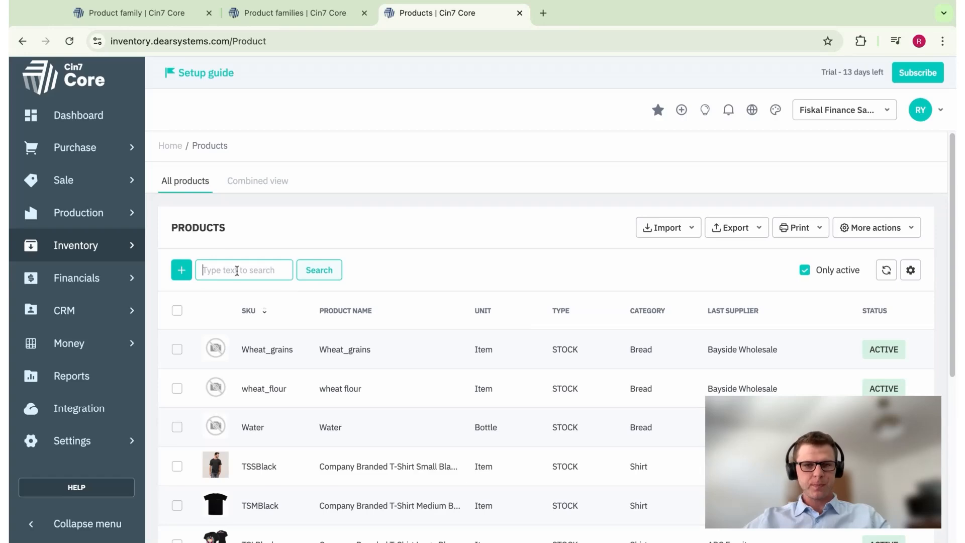
type("hop")
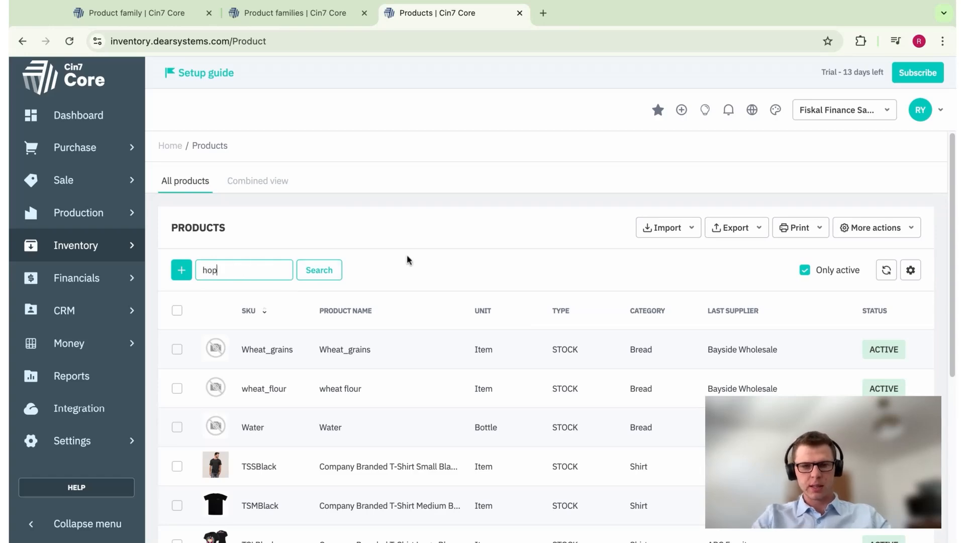
Open the Hop Family Magnum 50g product from the search results and review its general details.
scroll(438, 282, "down", 1)
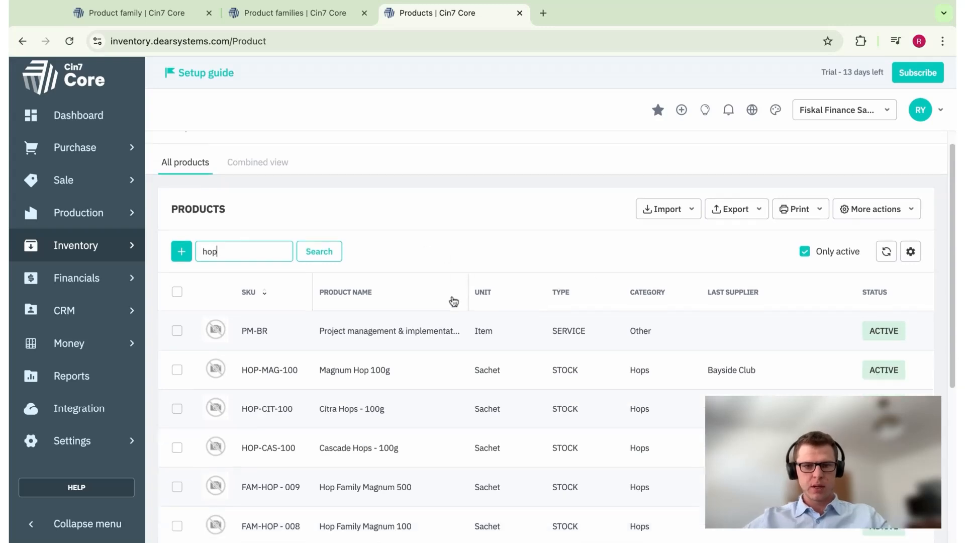
scroll(454, 301, "down", 4)
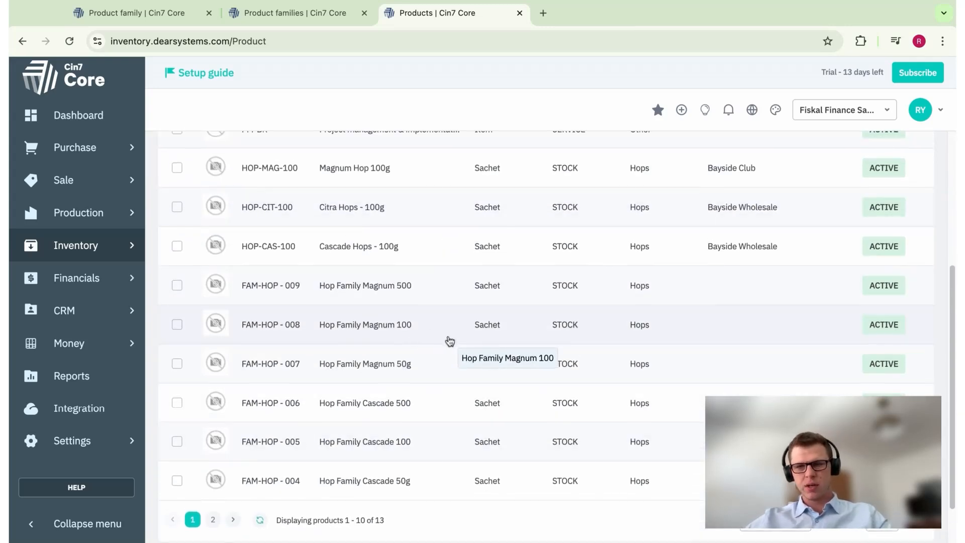
scroll(448, 340, "down", 2)
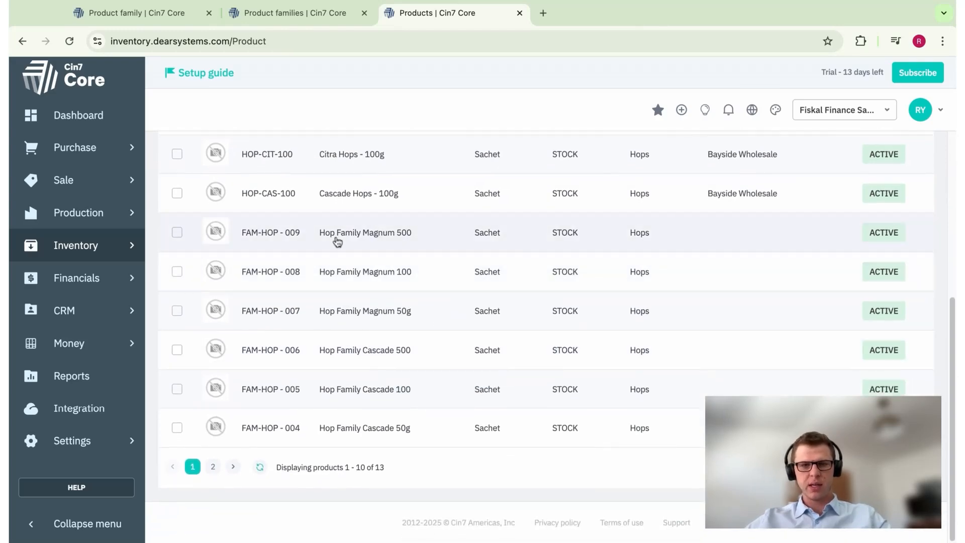
left_click(299, 320)
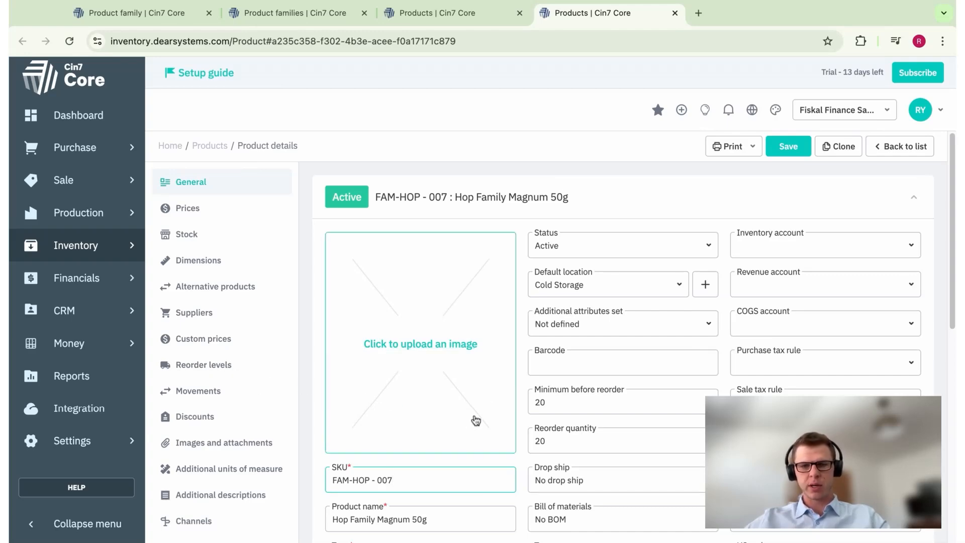
scroll(553, 402, "down", 2)
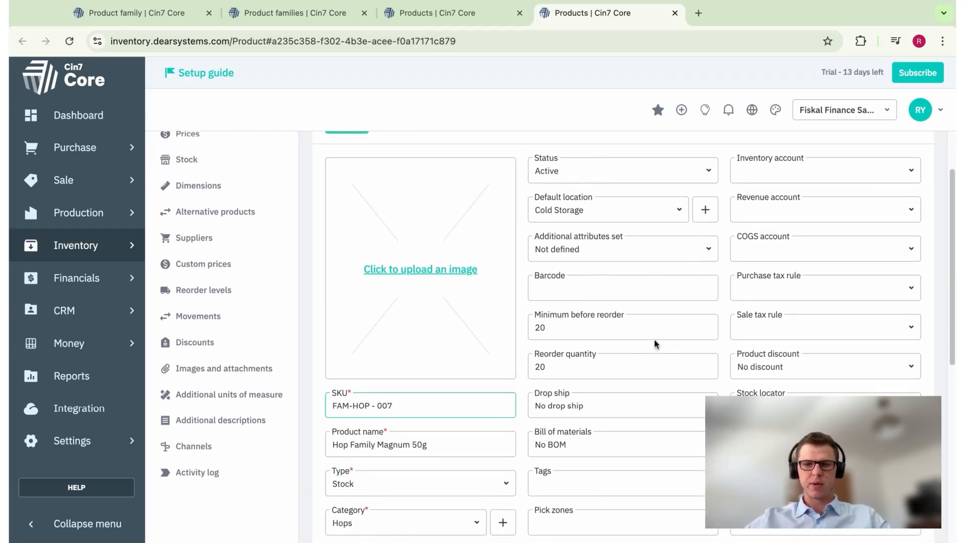